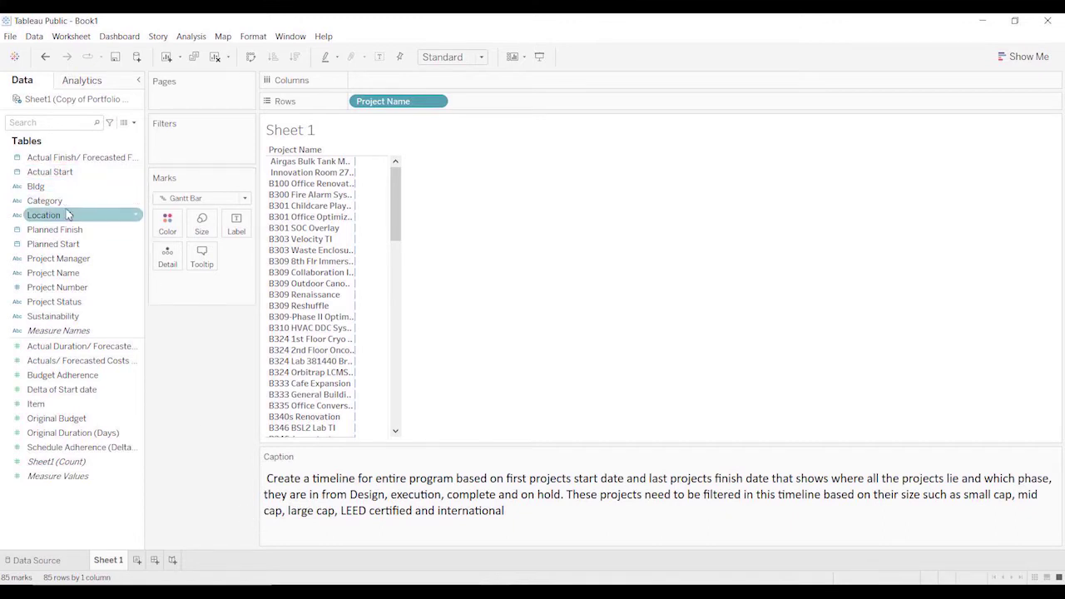
Plot YEAR(Actual Start) on Columns as circle marks, then add YEAR(Actual Finish/Forecasted Finish) beside it
left_click_drag(69, 172, 418, 88)
left_click(243, 198)
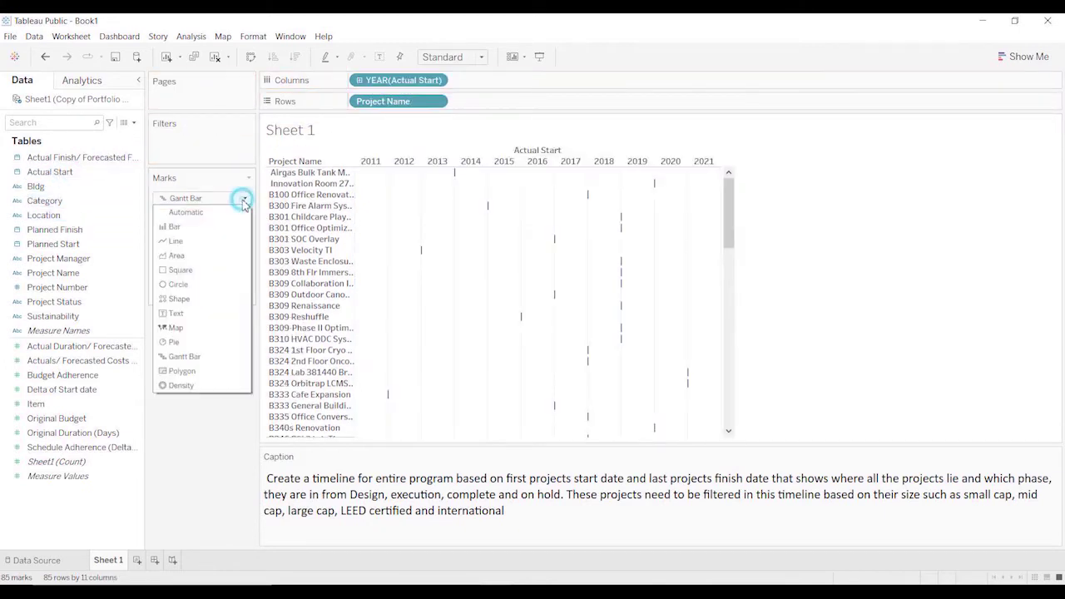
left_click(204, 283)
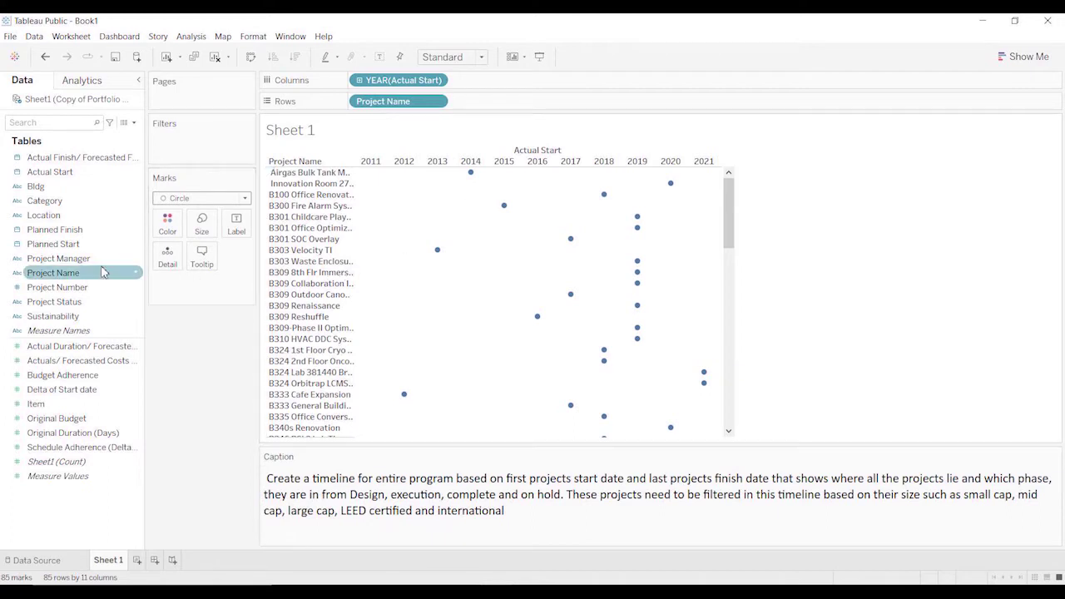
left_click(55, 229)
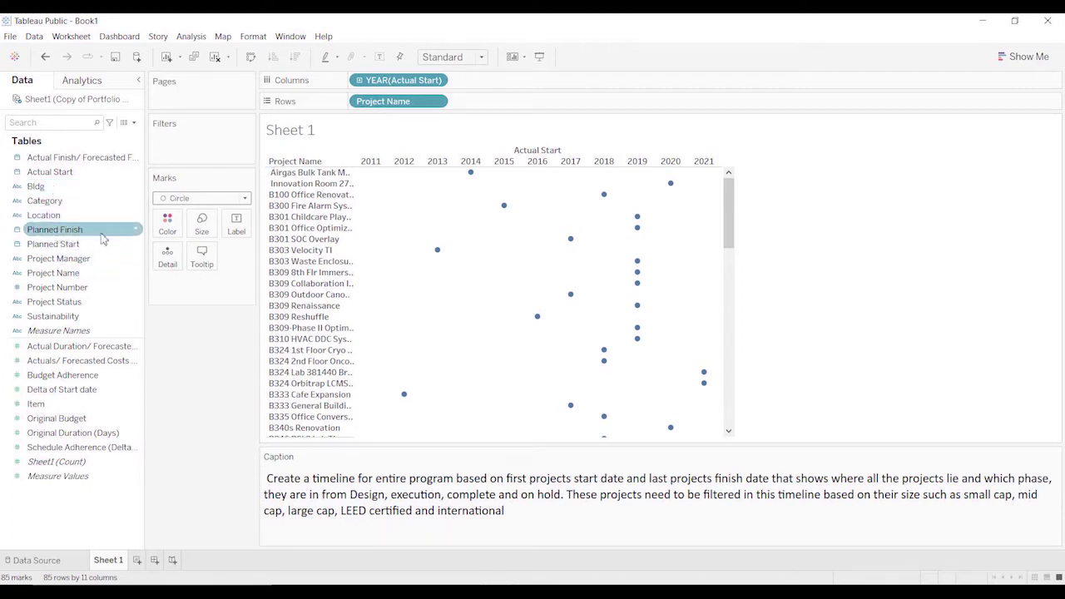
left_click_drag(91, 164, 550, 86)
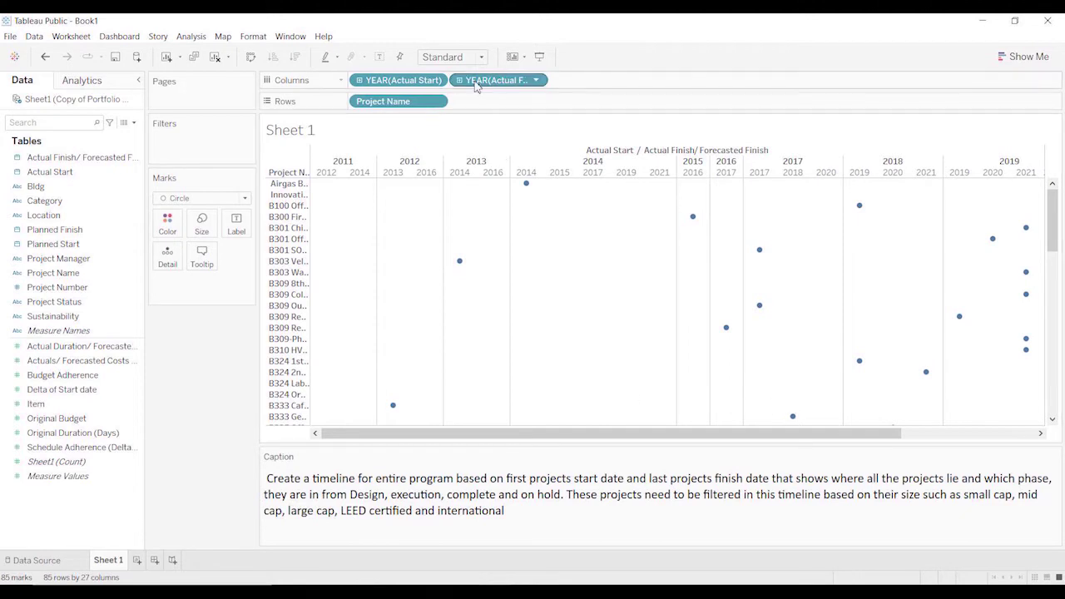
Remove YEAR(Actual Finish/Forecasted Finish) from Columns, check the Data Source tab, and return to Sheet 1
left_click_drag(477, 83, 169, 374)
left_click(35, 560)
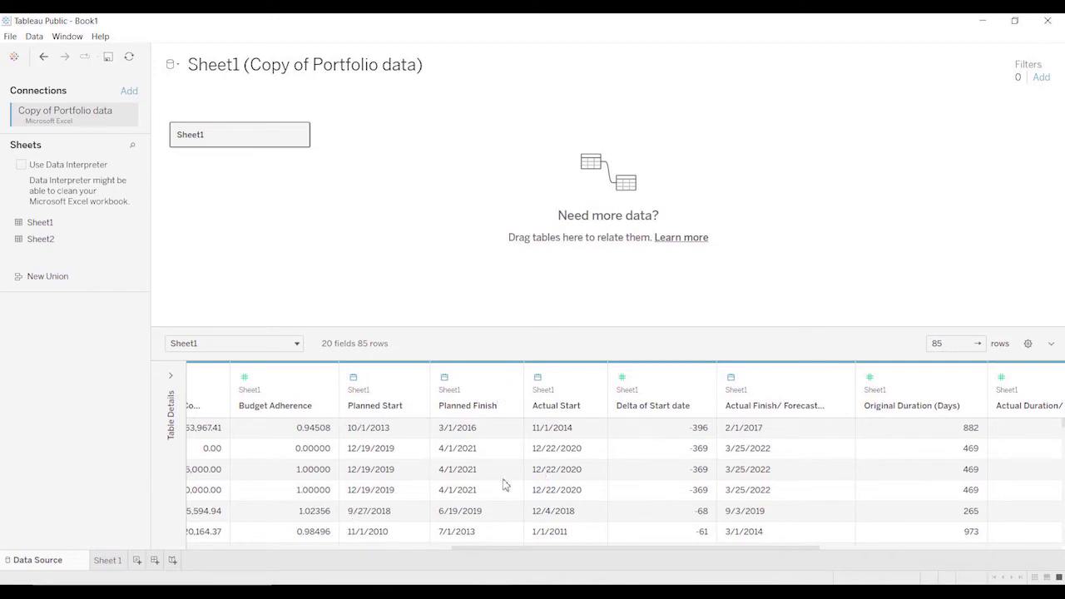
left_click(112, 563)
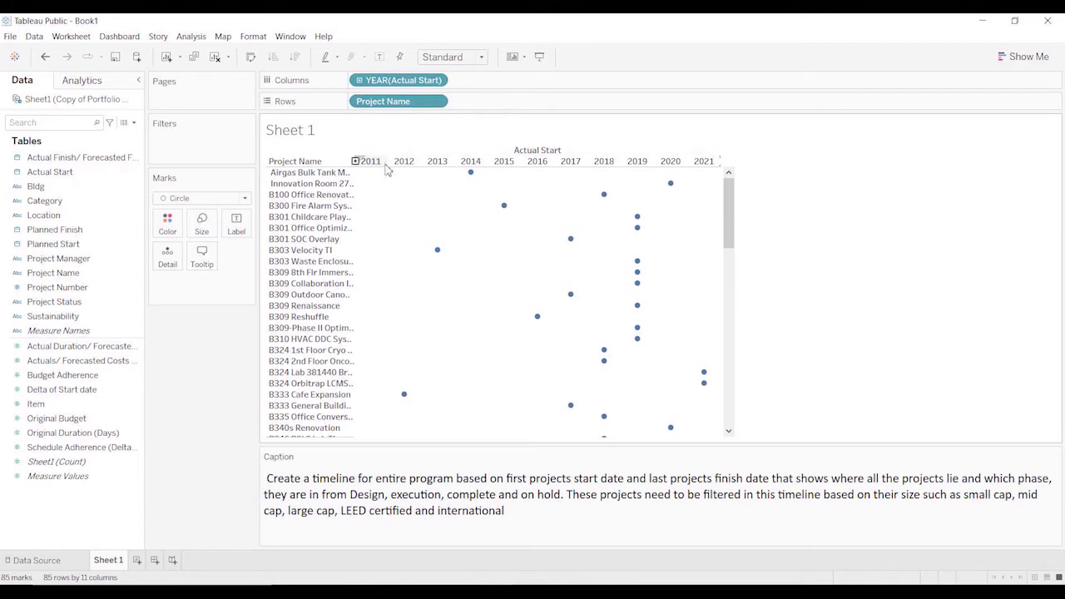
Open the Copy of Portfolio data workbook in Excel from the University folder
mouse_move(426, 591)
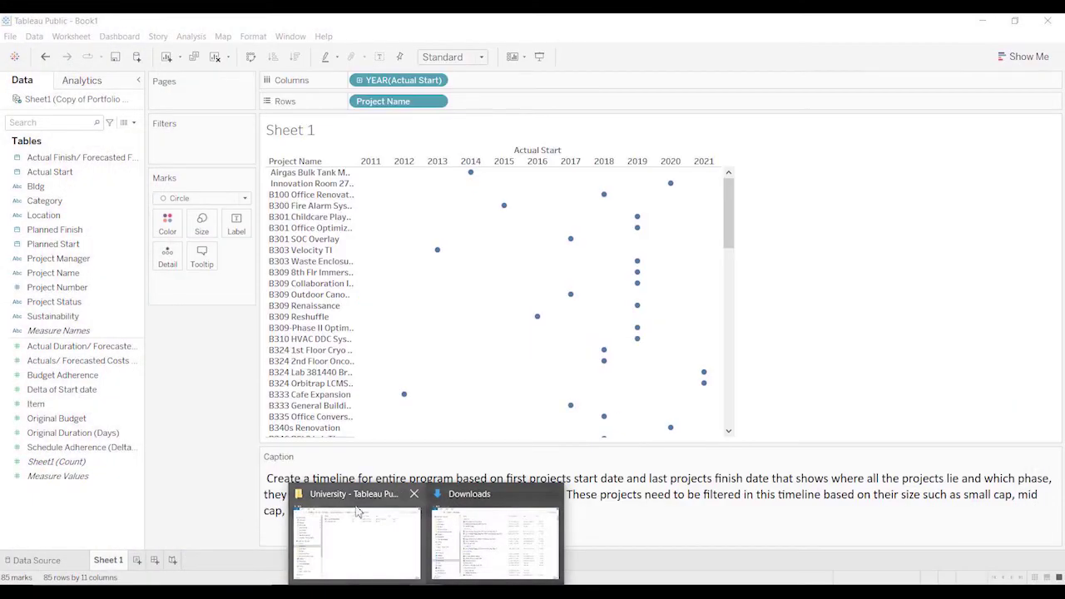
left_click(357, 504)
double_click(407, 130)
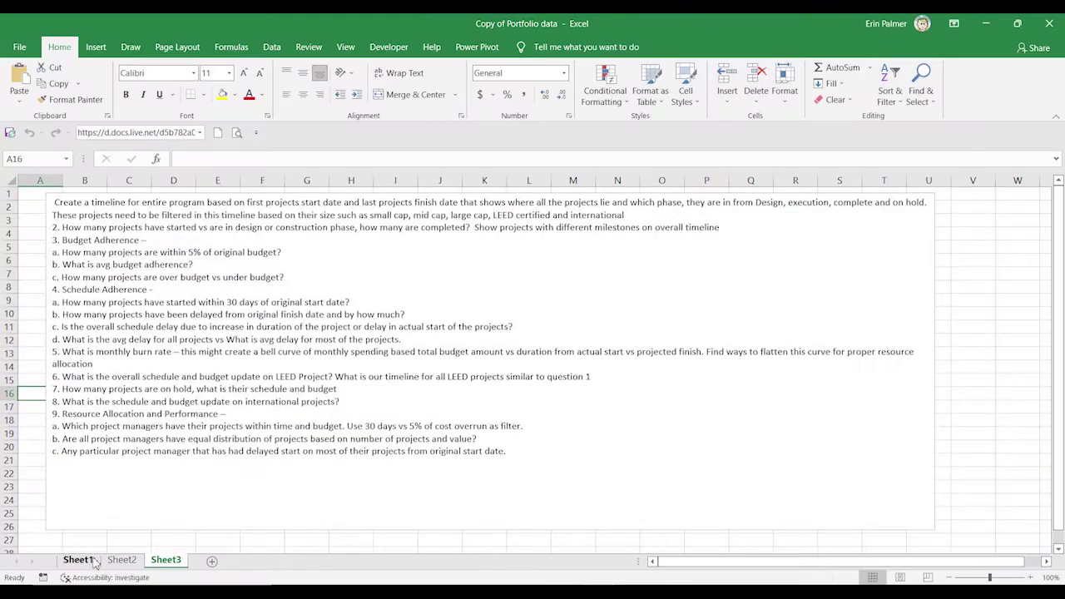
left_click(77, 559)
left_click(122, 560)
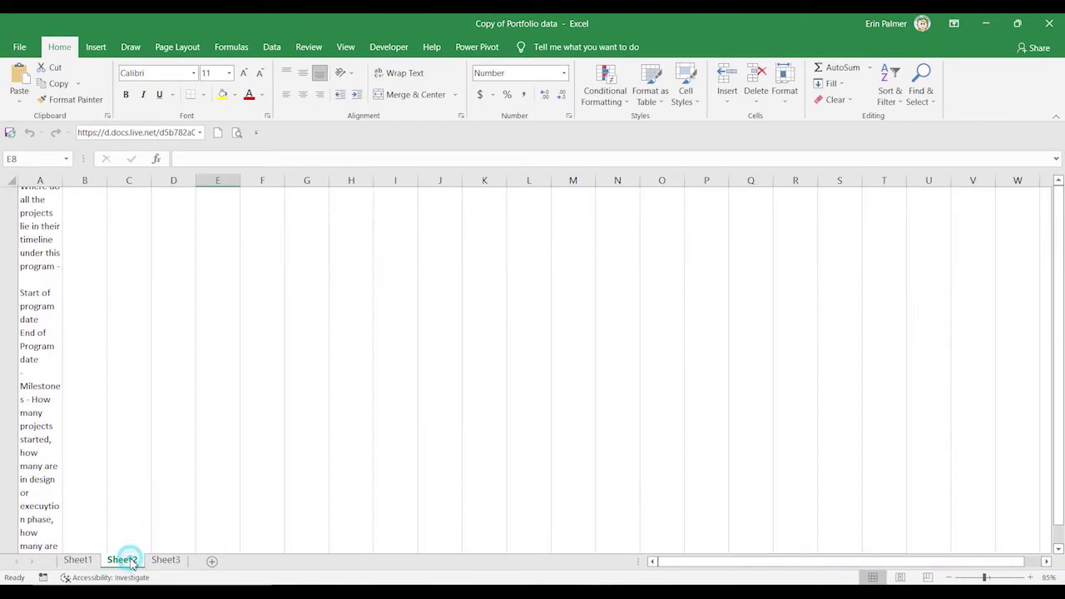
left_click(77, 560)
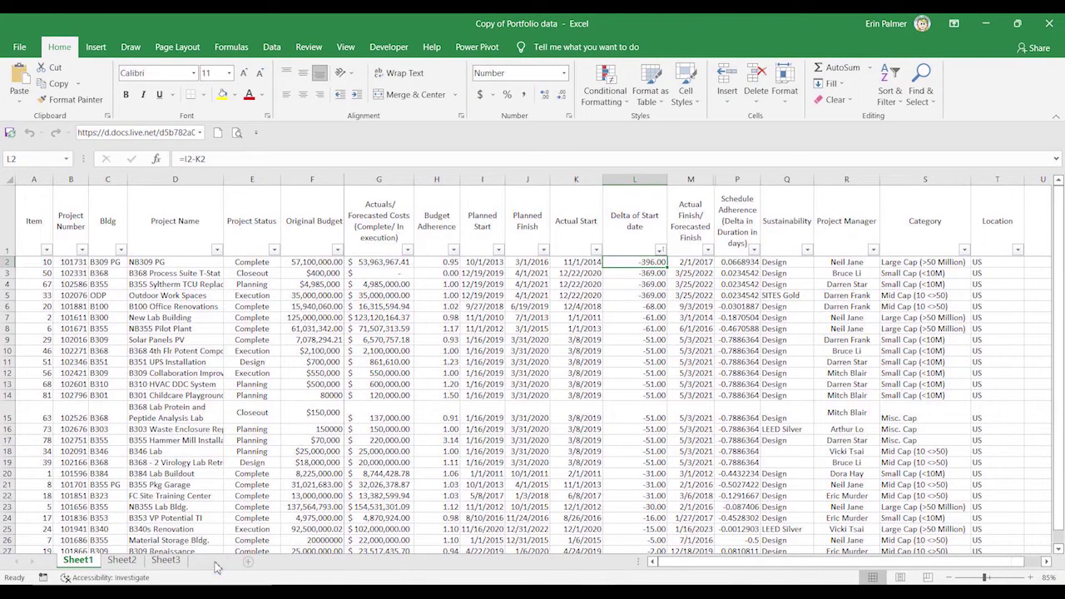
Insert a new sheet named Milestone after Sheet1, and rename Sheet1 to Data
left_click(213, 561)
left_click_drag(212, 562, 133, 568)
double_click(122, 560)
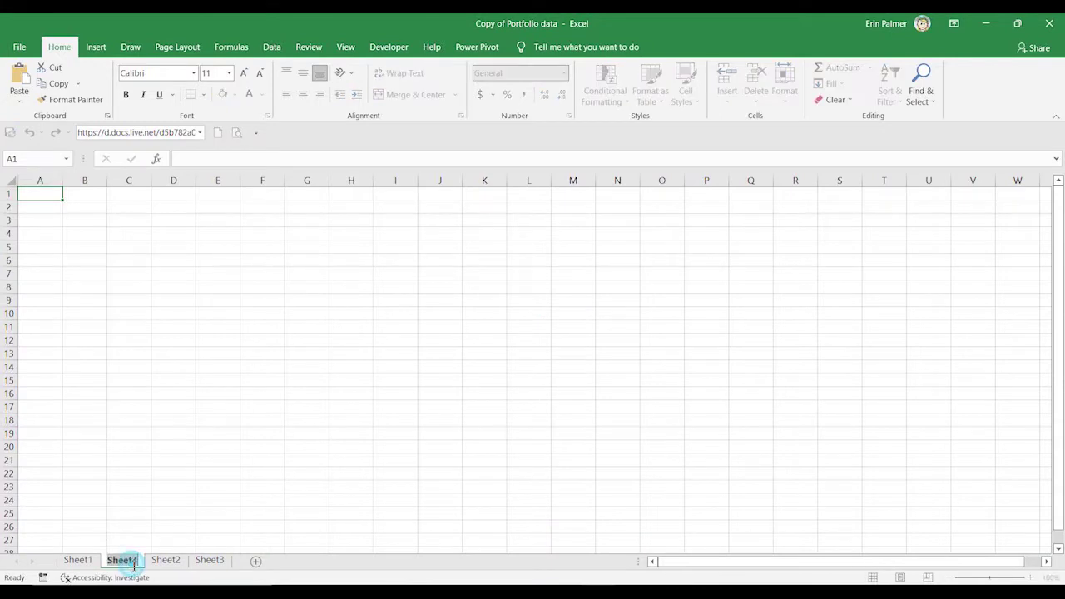
type("Milestone")
key("Return")
left_click(68, 487)
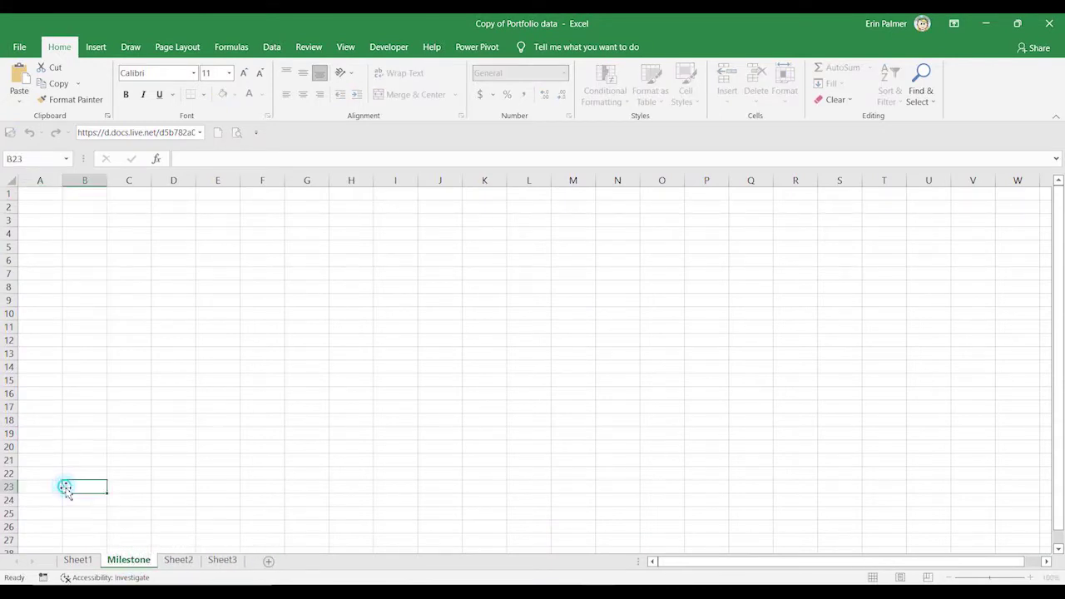
left_click(77, 560)
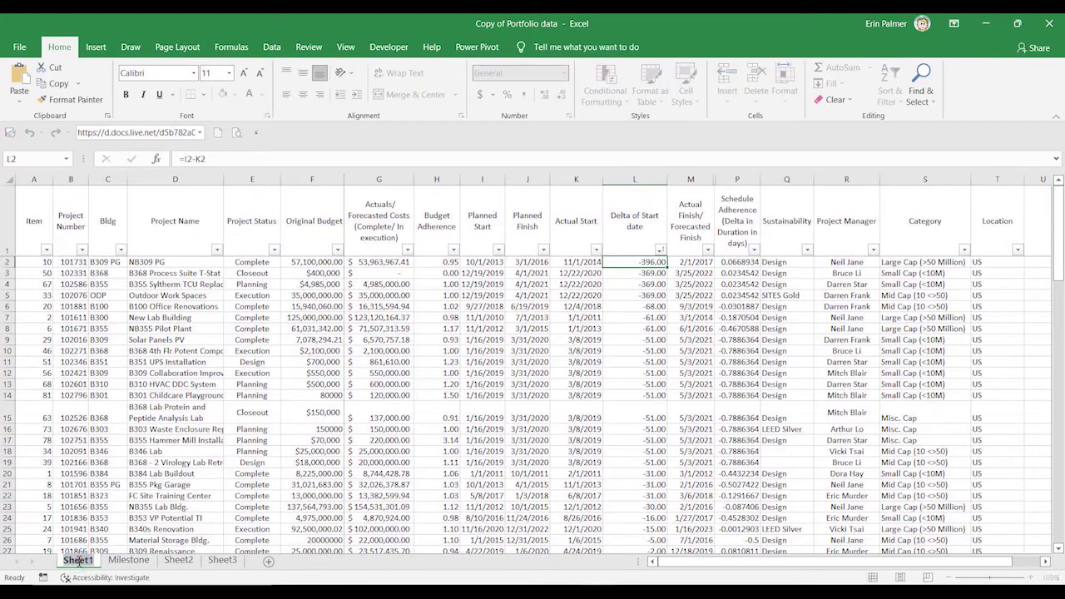
type("Data")
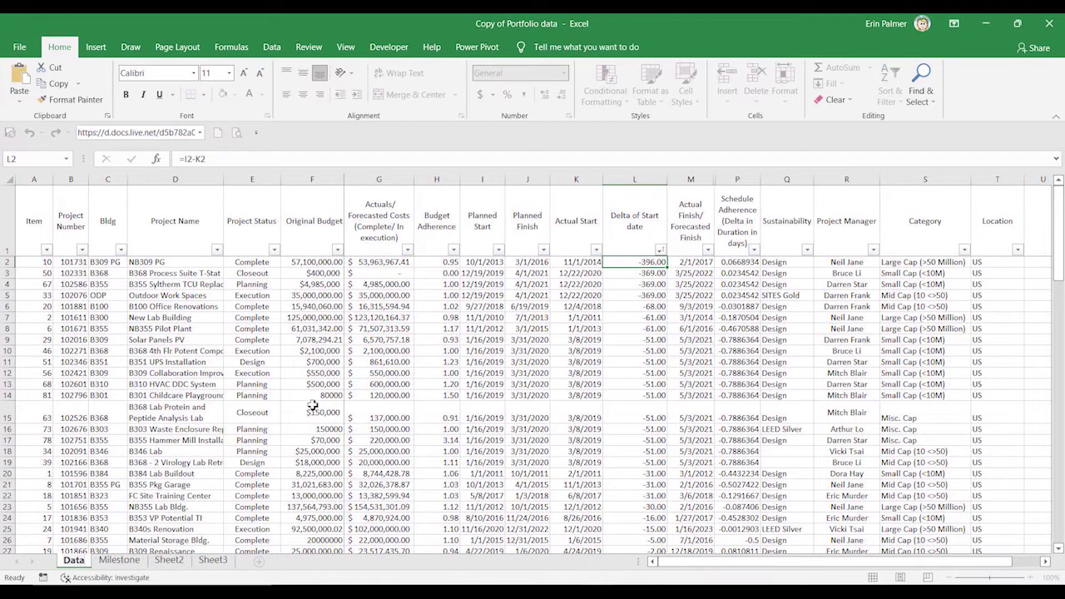
left_click(313, 406)
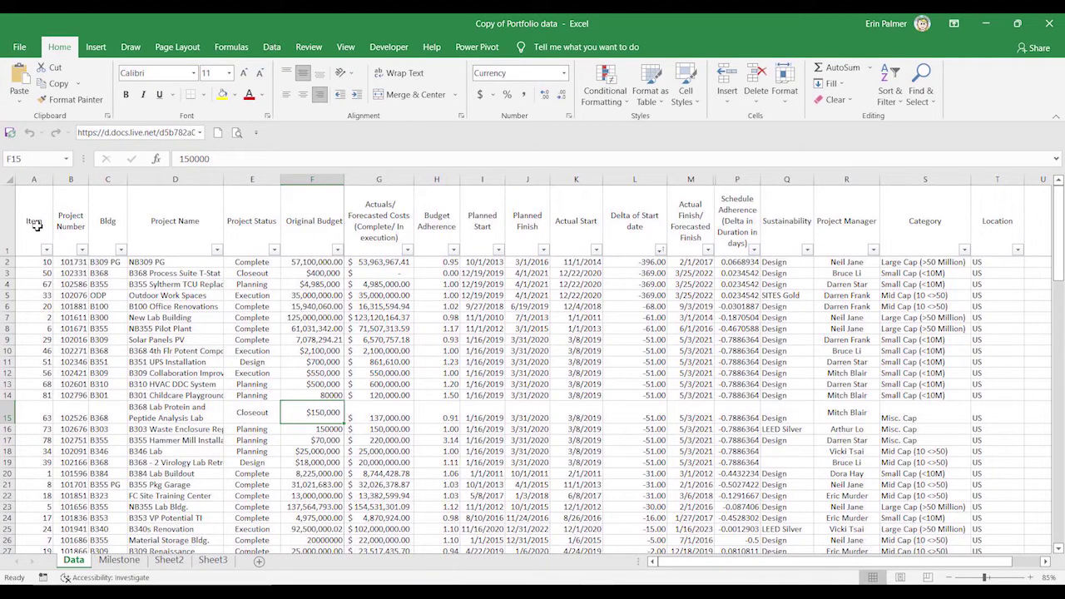
Copy the Item column A1:A86 on the Data sheet
left_click(35, 180)
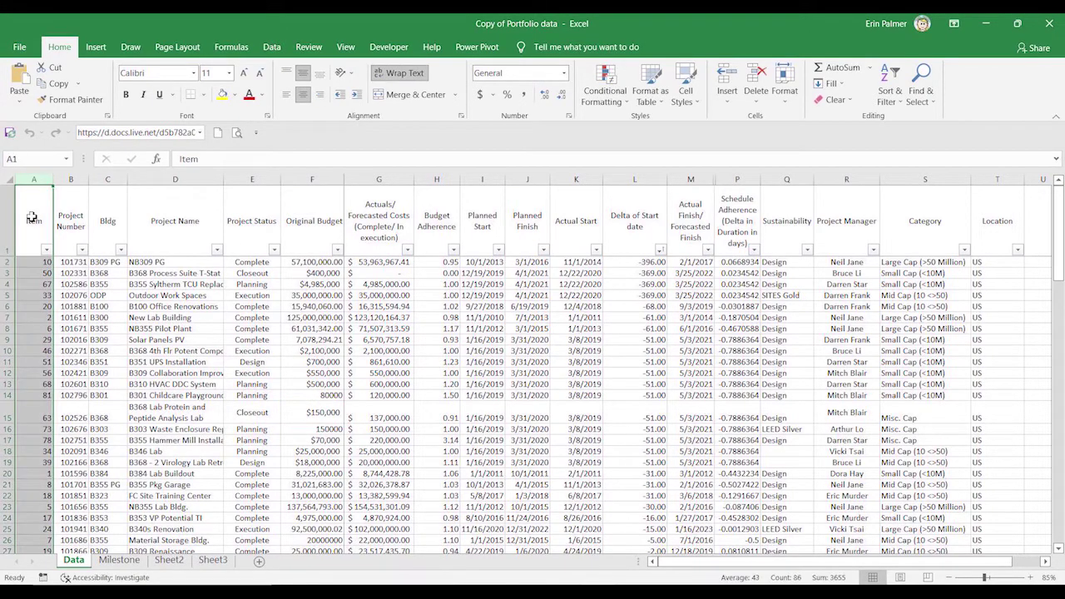
left_click(33, 219)
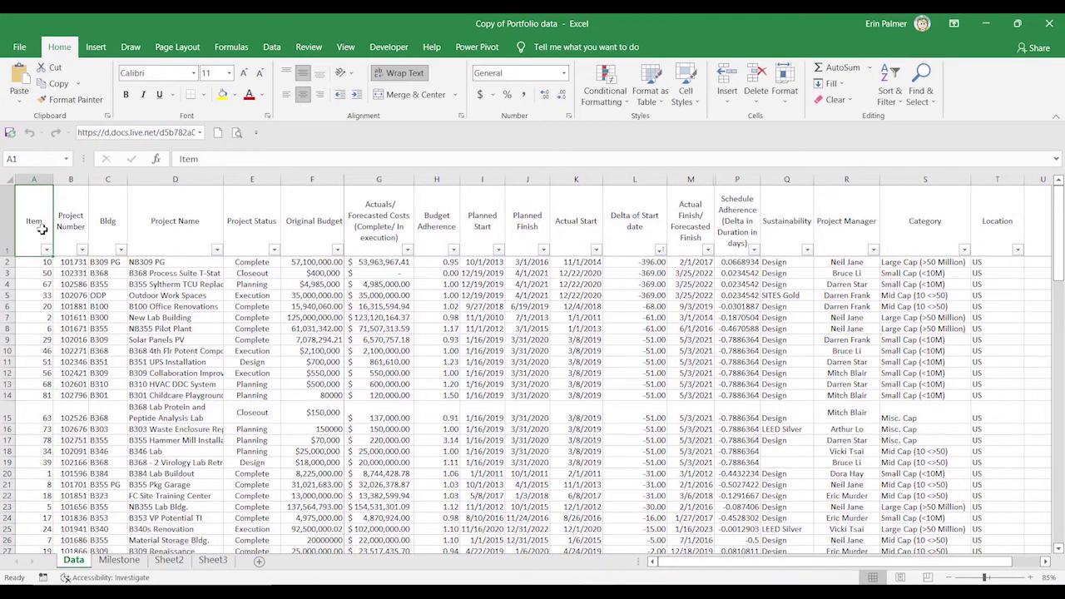
key("ctrl+shift+Down")
key("ctrl+c")
Paste Item into column A of Milestone and the Planned Start dates into column B
left_click(133, 552)
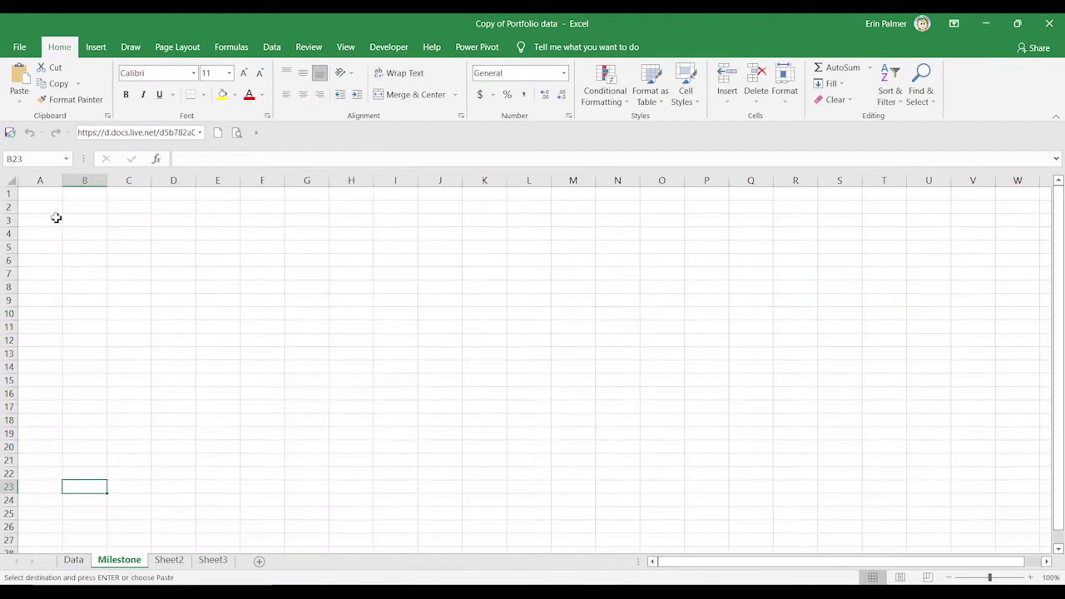
left_click(33, 193)
key("ctrl+v")
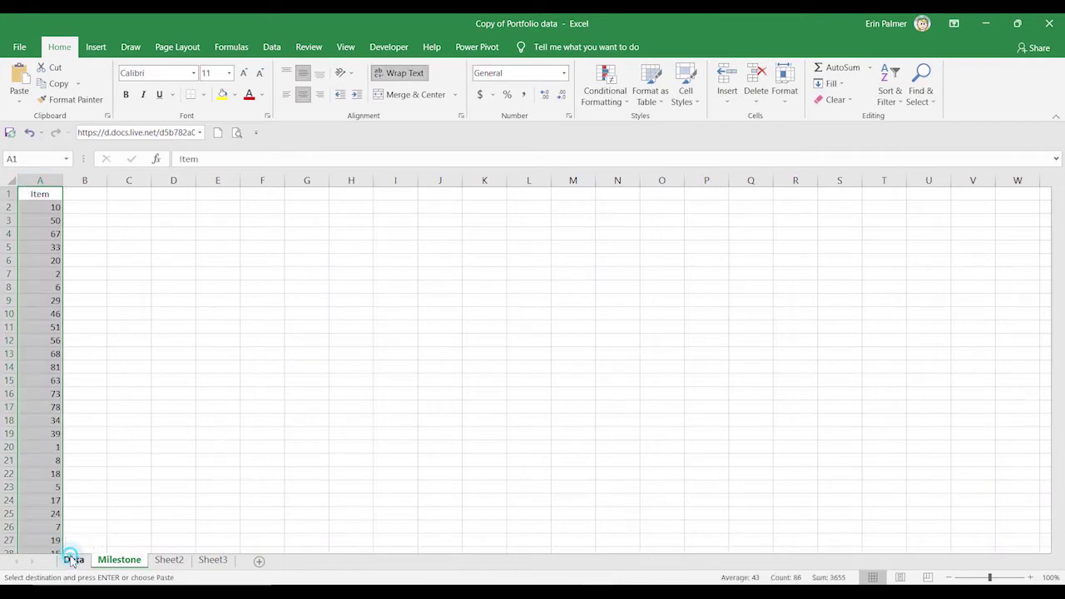
left_click(74, 559)
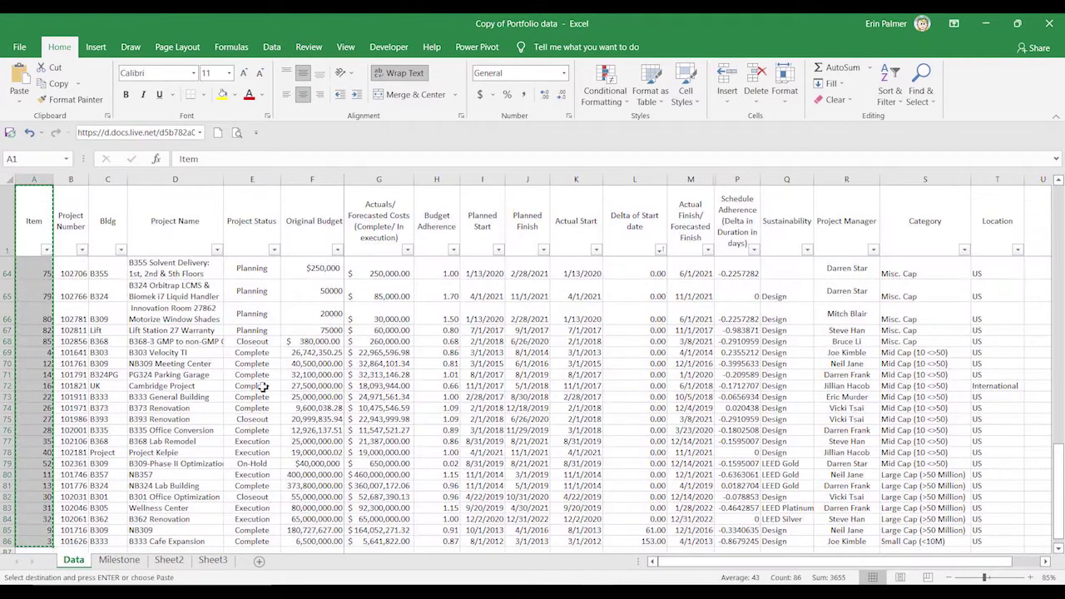
left_click(481, 247)
key("ctrl+shift+Down")
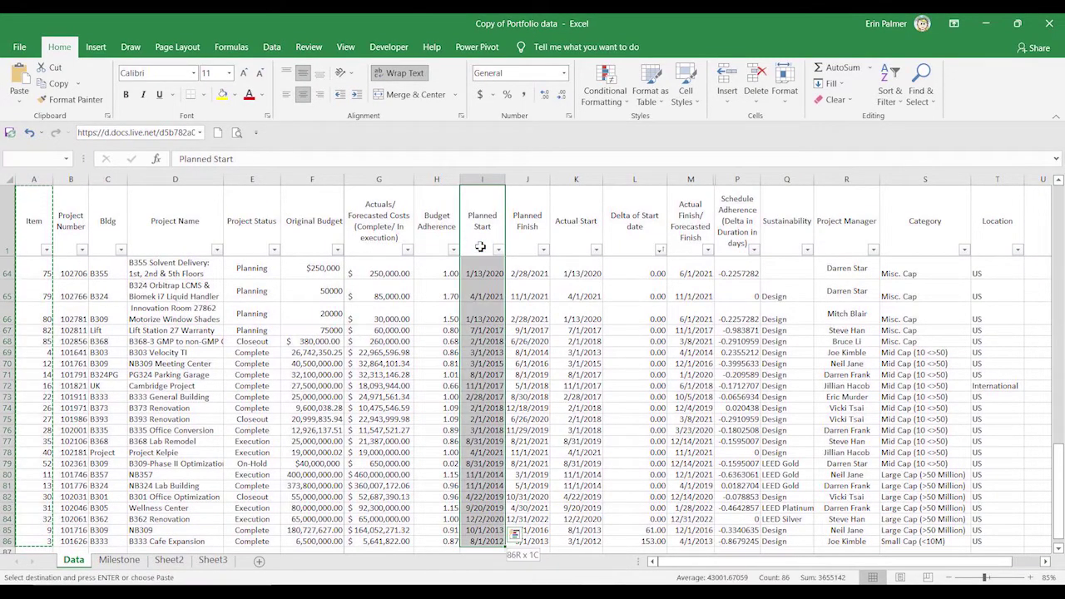
key("ctrl+c")
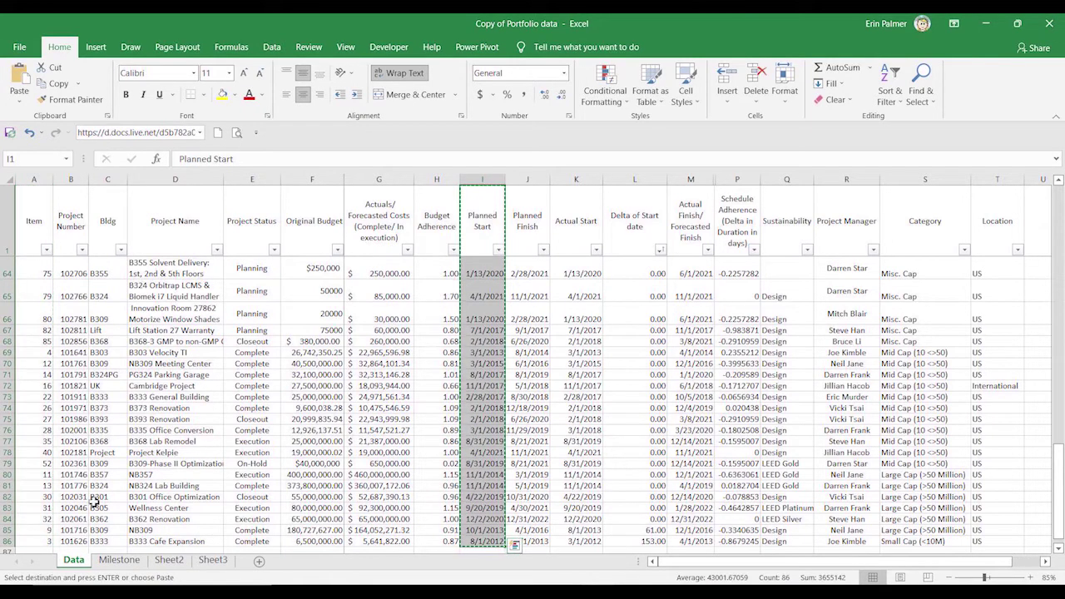
left_click(118, 560)
right_click(87, 197)
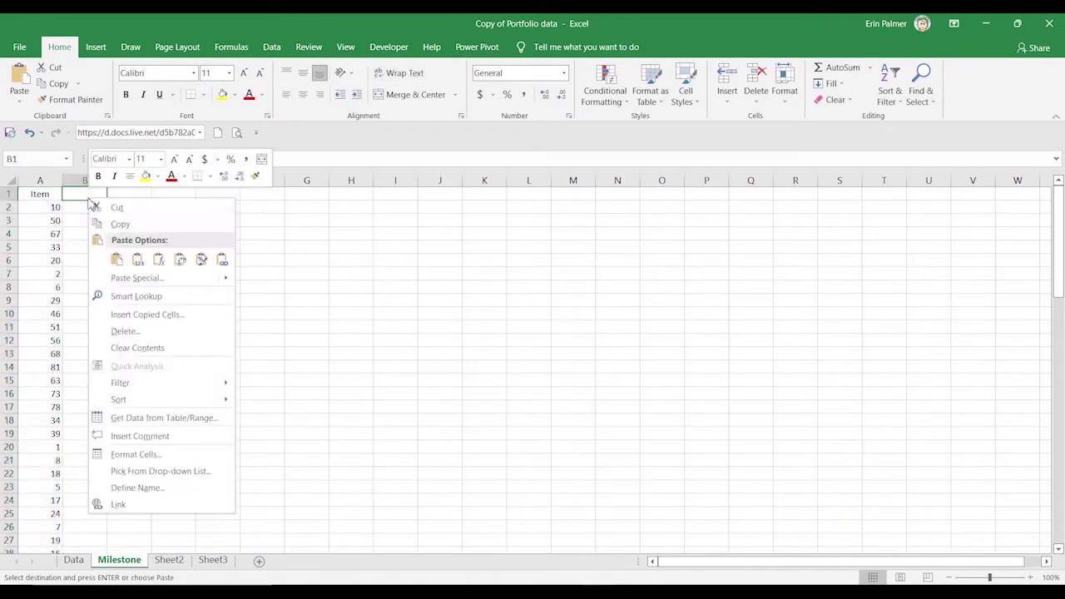
left_click(123, 261)
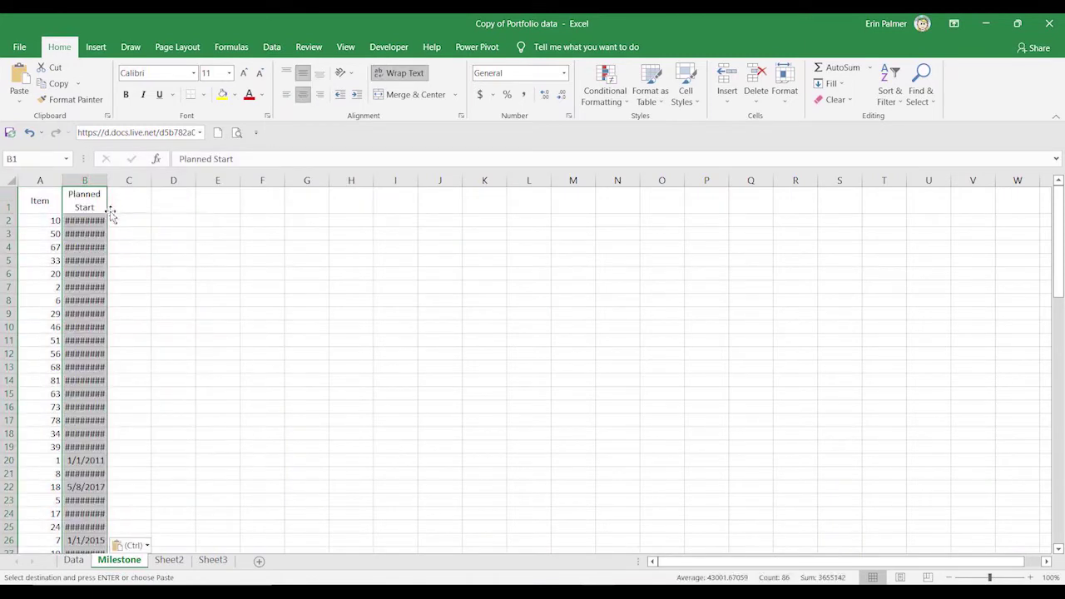
double_click(109, 182)
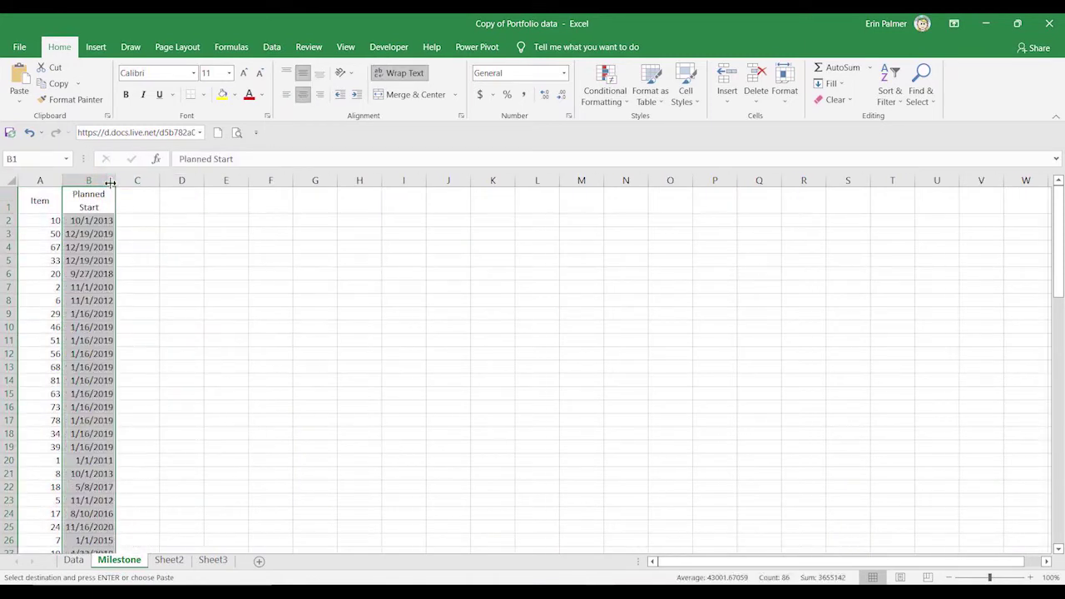
left_click(141, 202)
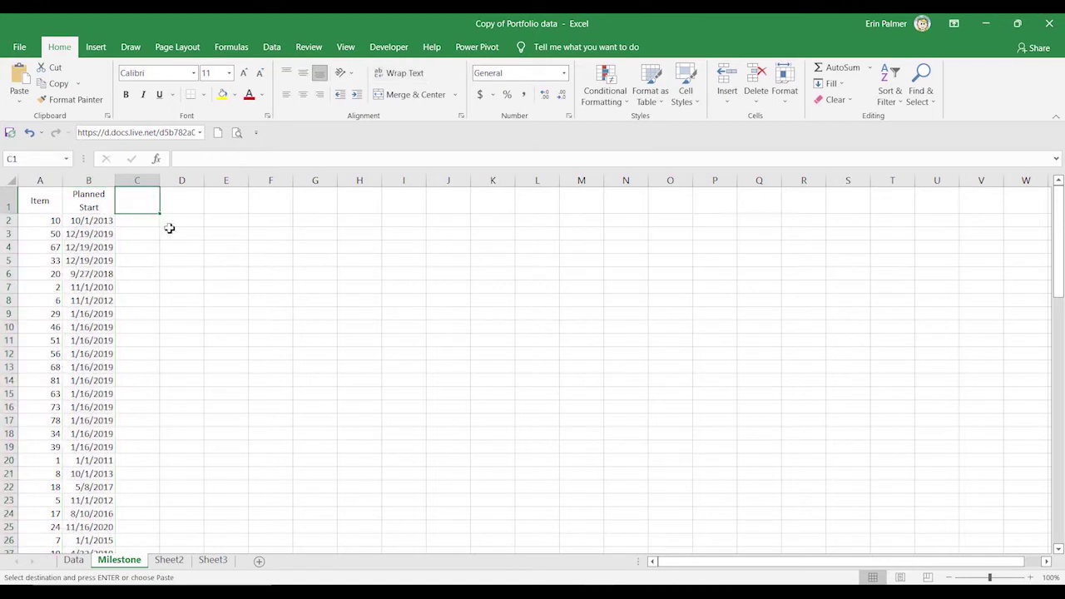
Add the Date and Milestone headers and label C2 as Planned Start
type("Milestone")
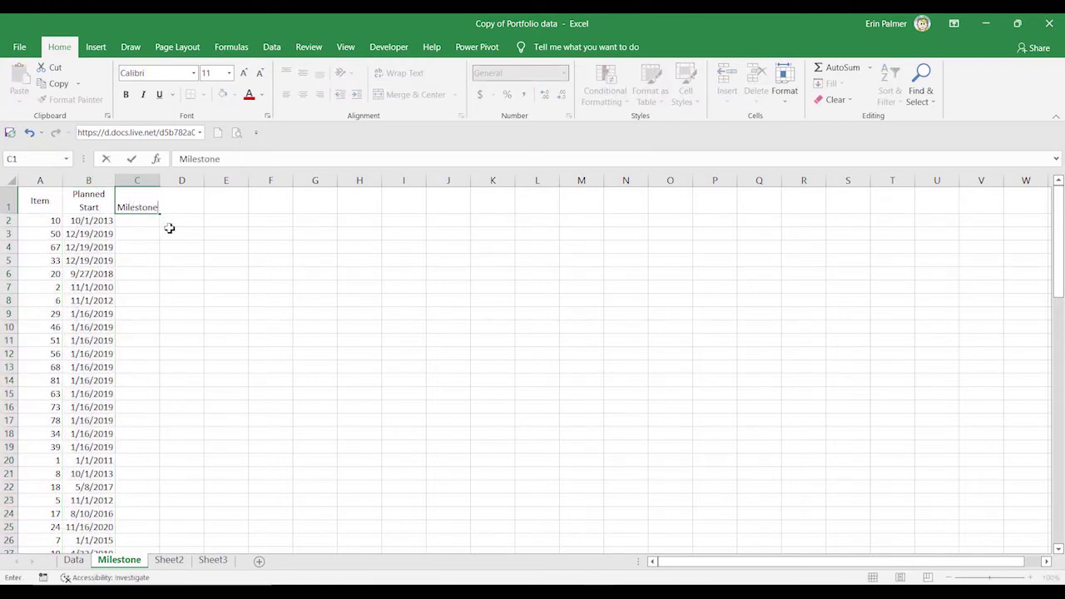
key("Left")
type("Date")
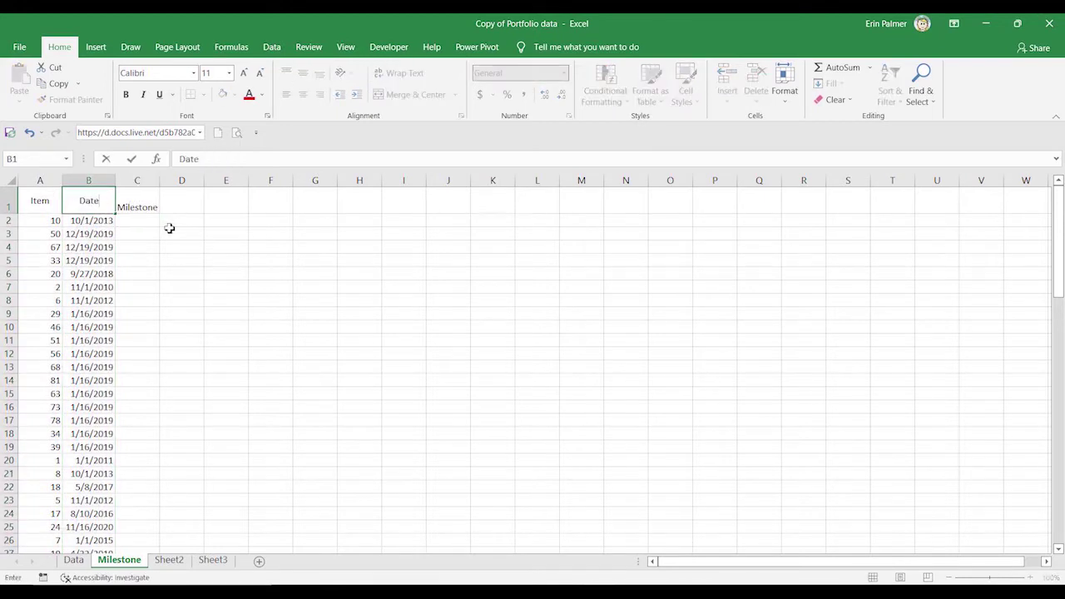
key("Return")
key("Right")
type("Pl")
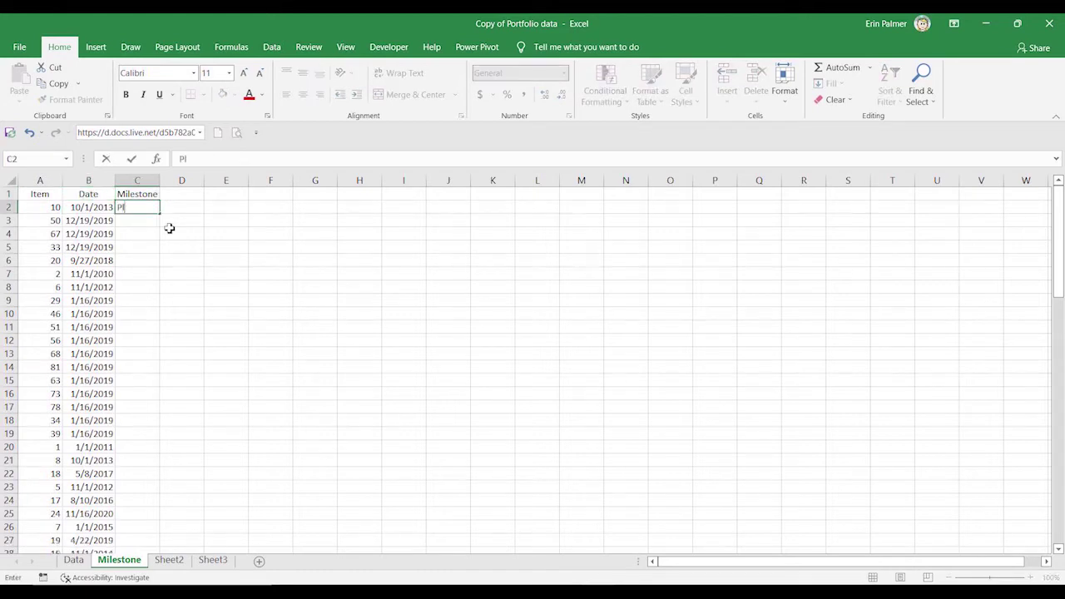
type("anned Start")
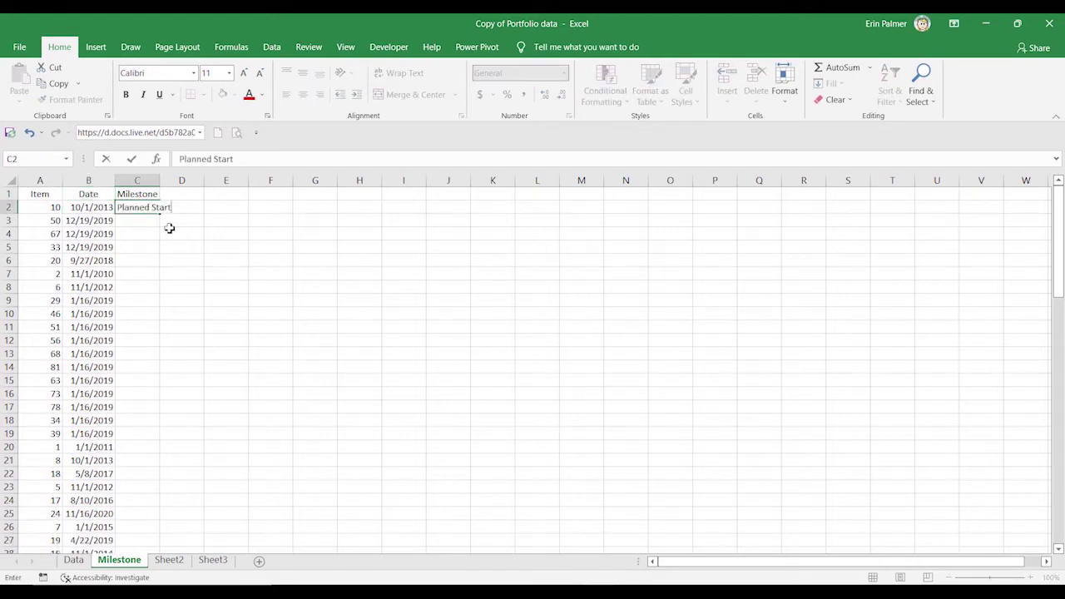
left_click(166, 224)
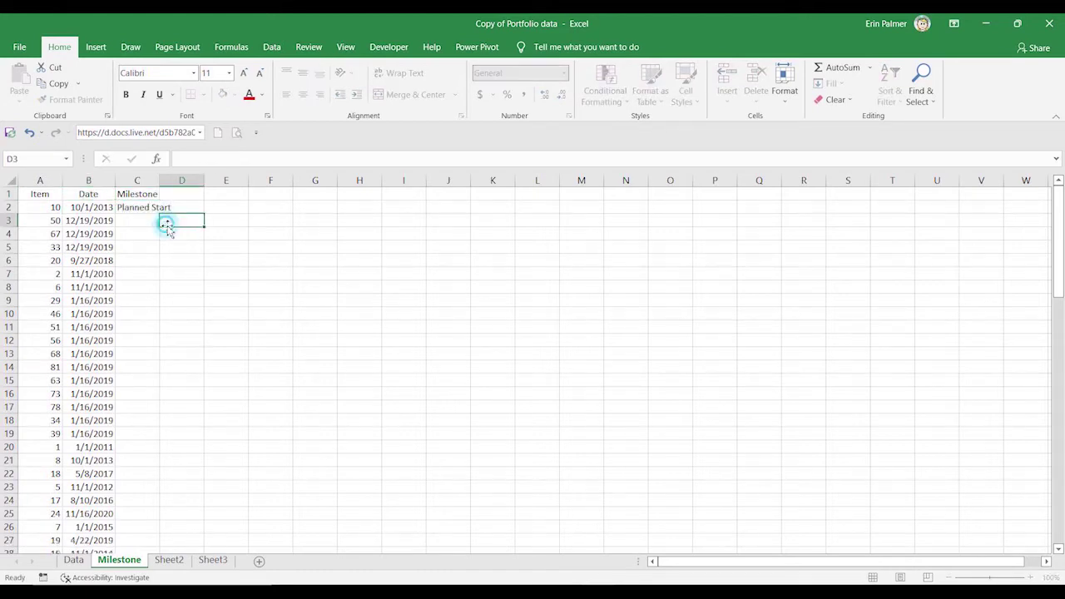
double_click(159, 180)
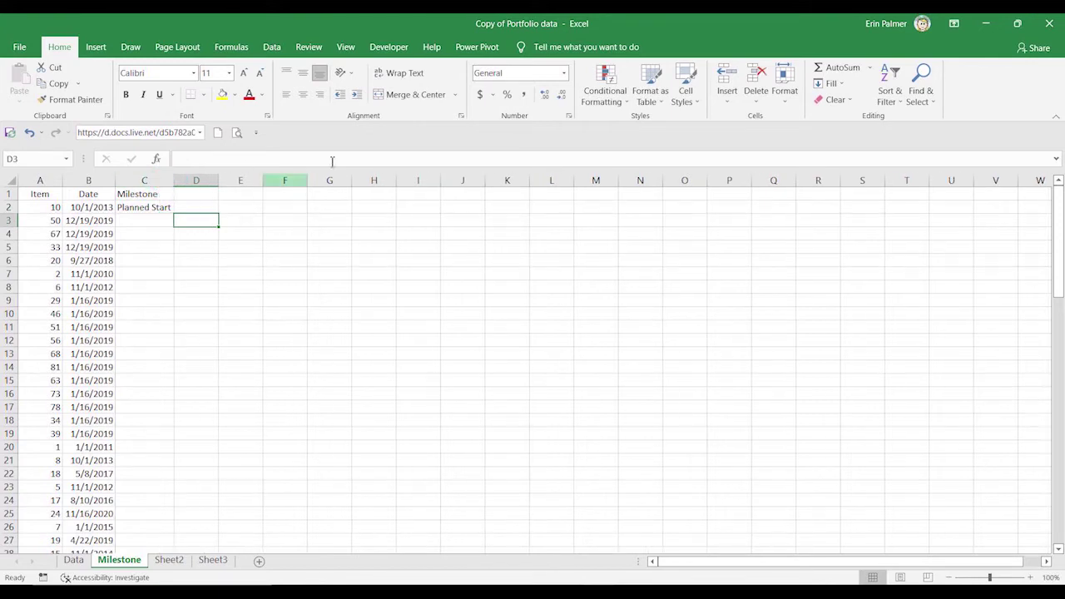
Freeze the top row and fill Planned Start down column C to the data's end
left_click(346, 48)
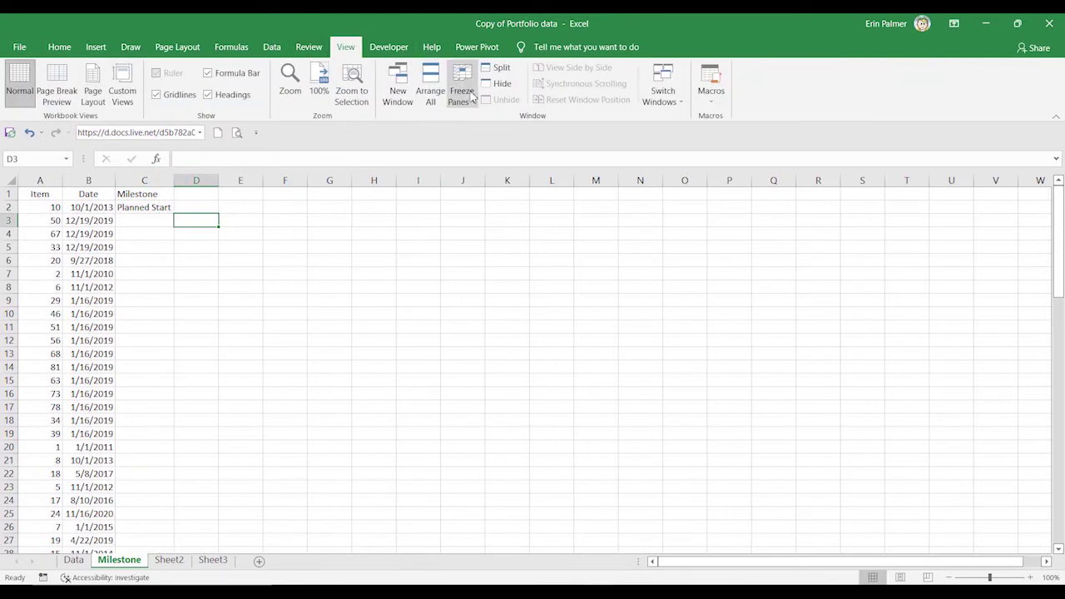
left_click(462, 92)
left_click(492, 158)
left_click(153, 207)
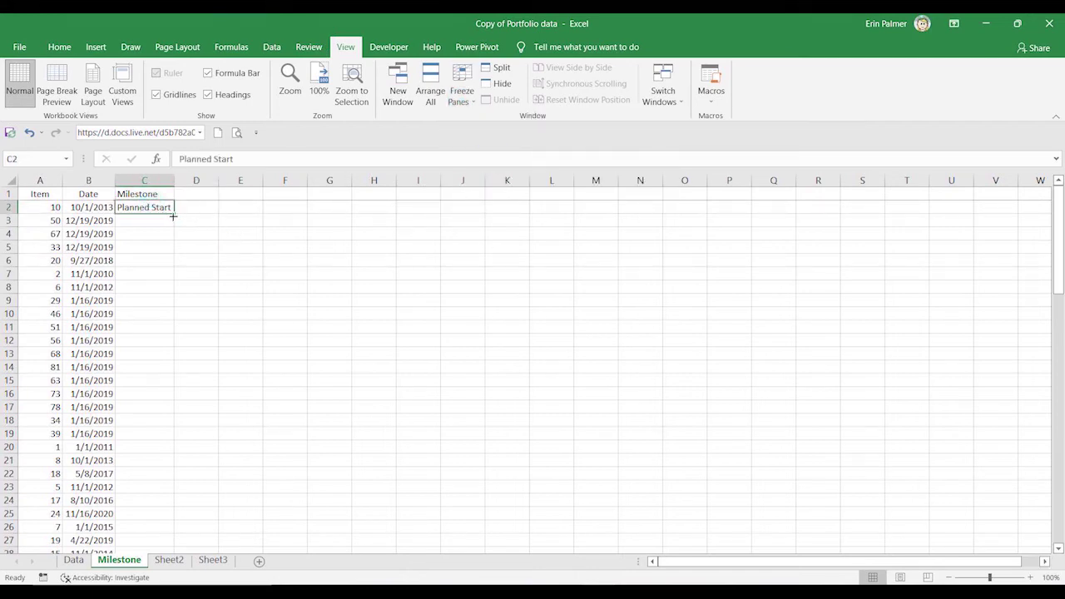
double_click(173, 216)
left_click(48, 369)
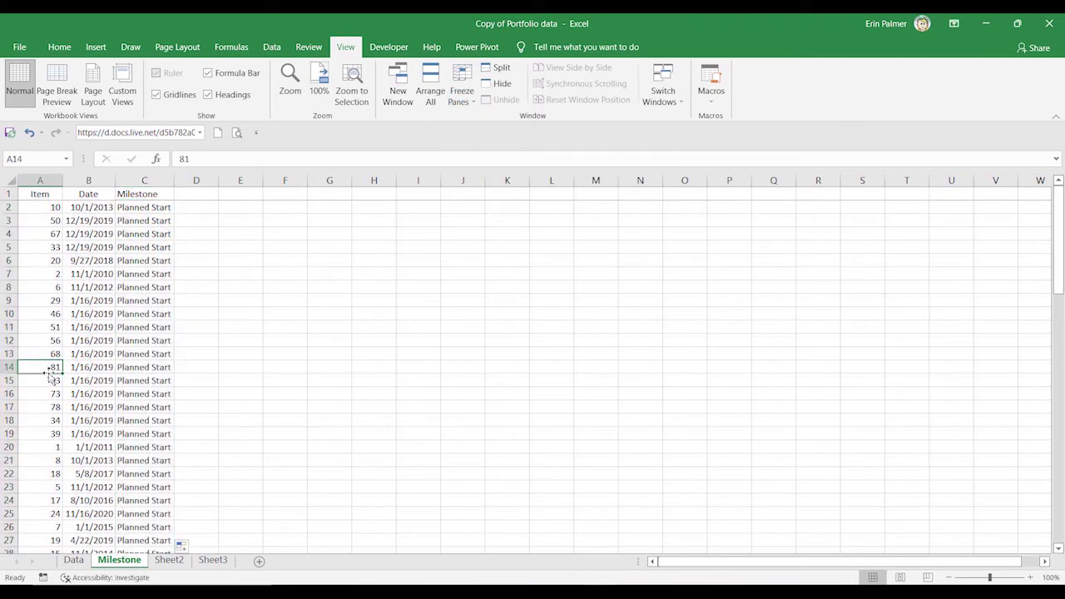
double_click(50, 373)
key("Down")
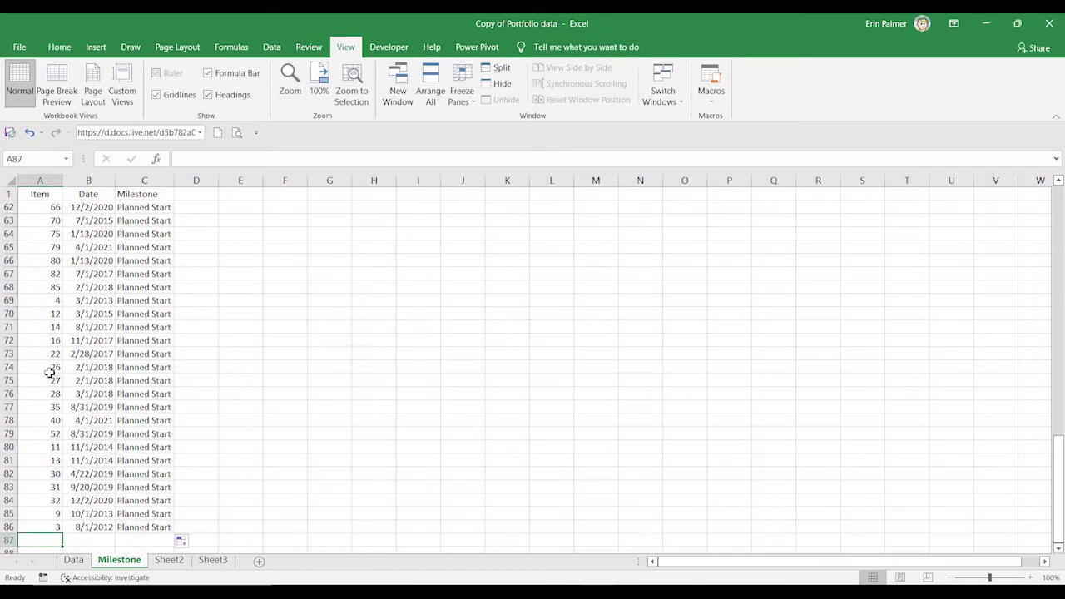
Copy Item and Planned Finish from Data and paste them below the Planned Start block
left_click(74, 560)
left_click(34, 179)
key("ctrl+c")
key("ctrl+Page_Down")
key("ctrl+Page_Up")
left_click(534, 247)
key("ctrl+c")
key("ctrl+Page_Down")
key("ctrl+v")
Label the new block Planned Finish, delete its duplicate header row, and fill the label down
left_click(142, 447)
type("Planned Finish")
key("Up")
key("shift+space")
key("ctrl+minus")
left_click(144, 420)
double_click(174, 427)
left_click(39, 420)
key("ctrl+Down")
key("Down")
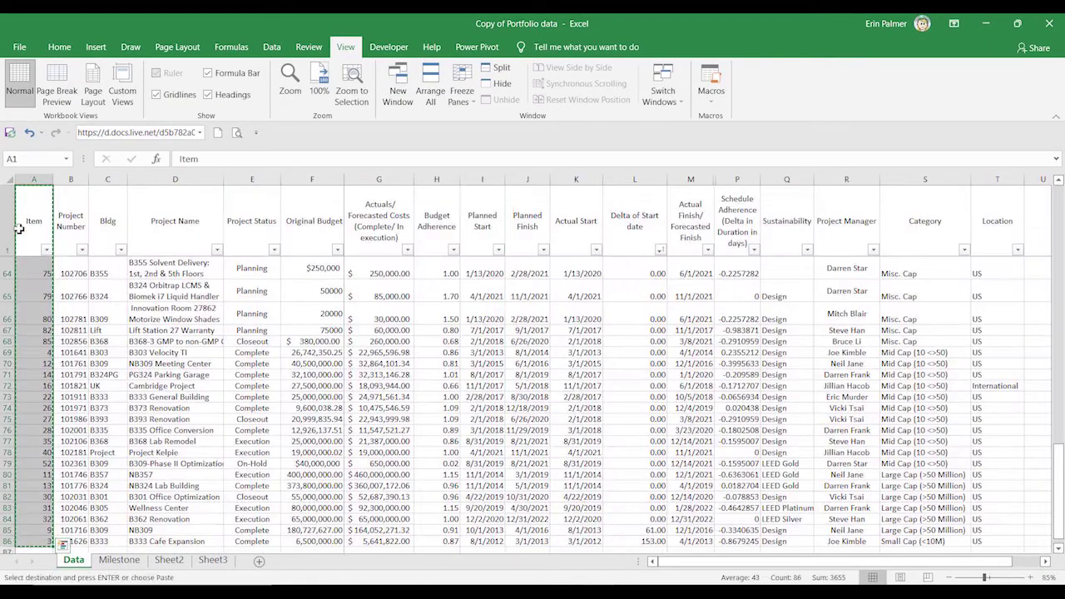
Paste Item and Actual Start below and fill the Actual Start label down the block
left_click(576, 179)
key("ctrl+c")
left_click(119, 559)
left_click(88, 461)
key("ctrl+v")
left_click(138, 474)
type("Actual")
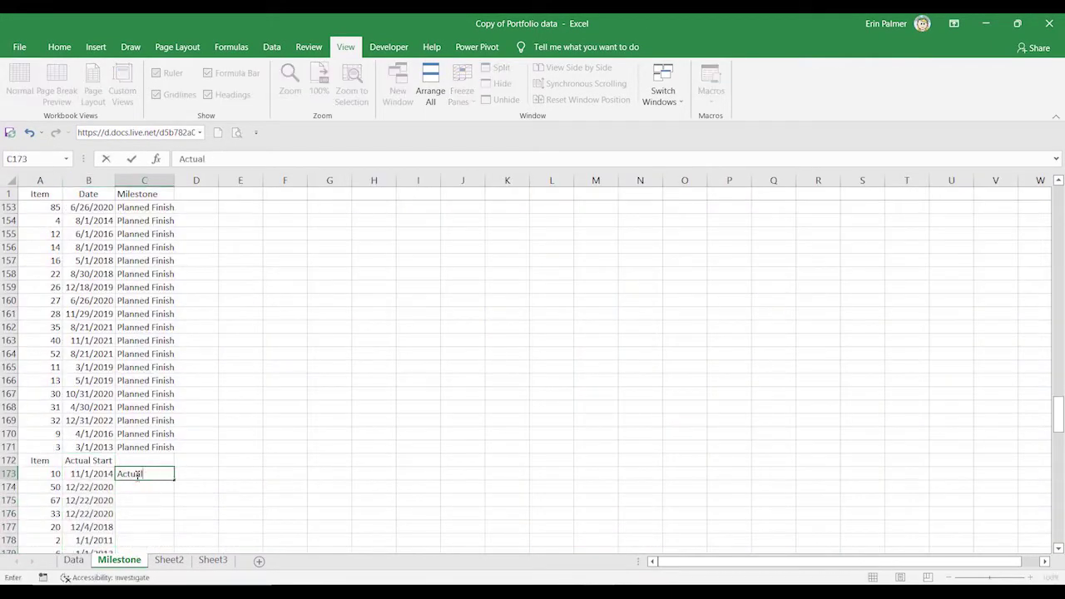
type(" Start")
key("ctrl+Return")
double_click(174, 480)
Copy the Item and Actual Finish columns from the Data sheet
left_click(73, 559)
left_click(34, 179)
key("ctrl+c")
key("ctrl+Page_Down")
key("ctrl+Page_Up")
key("ctrl+Page_Down")
key("ctrl+Page_Up")
left_click(119, 559)
left_click(73, 559)
left_click(691, 179)
key("ctrl+c")
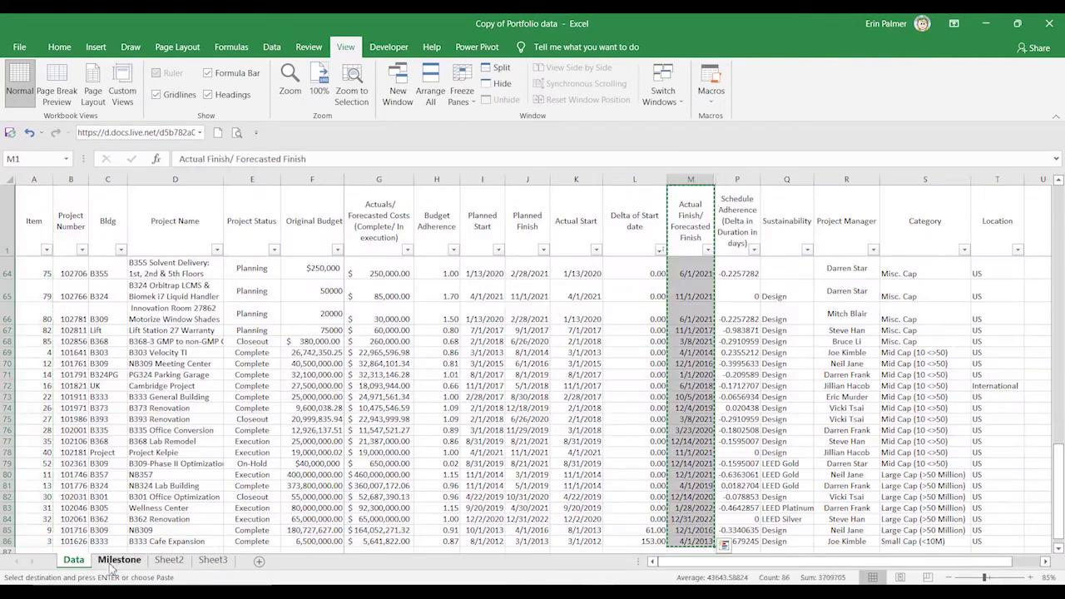
Paste them below, remove the duplicate header, and fill the Actual Finish label down
left_click(111, 560)
key("ctrl+v")
left_click(142, 472)
type("Actual Finish")
left_click(8, 448)
key("ctrl+minus")
left_click(143, 420)
double_click(174, 426)
left_click(176, 395)
left_click(985, 24)
left_click(493, 583)
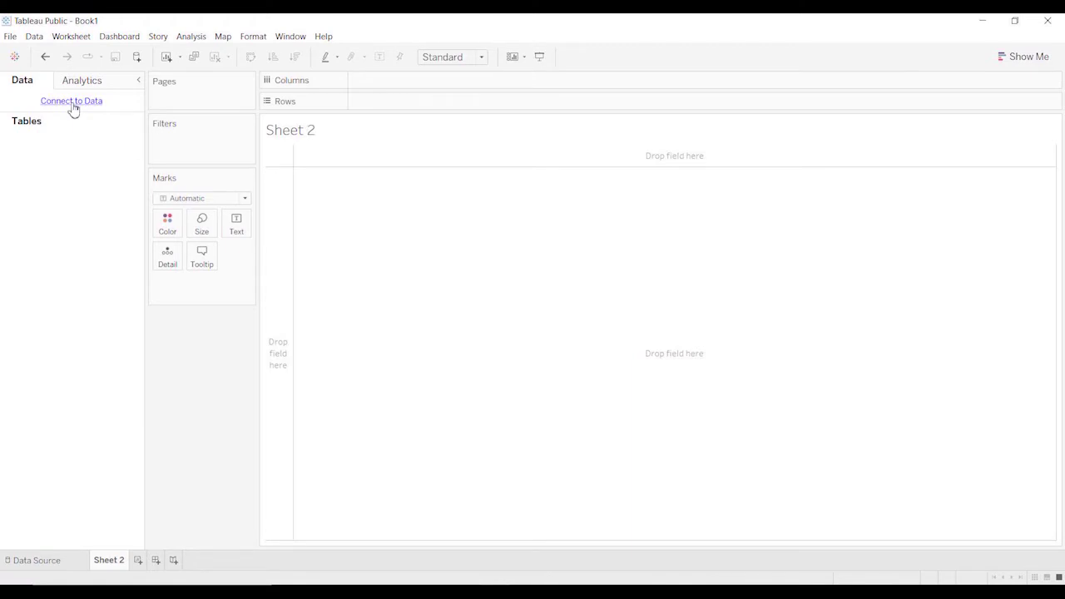
Connect the Excel workbook Copy of Portfolio data and use its Milestone sheet as the table
left_click(71, 103)
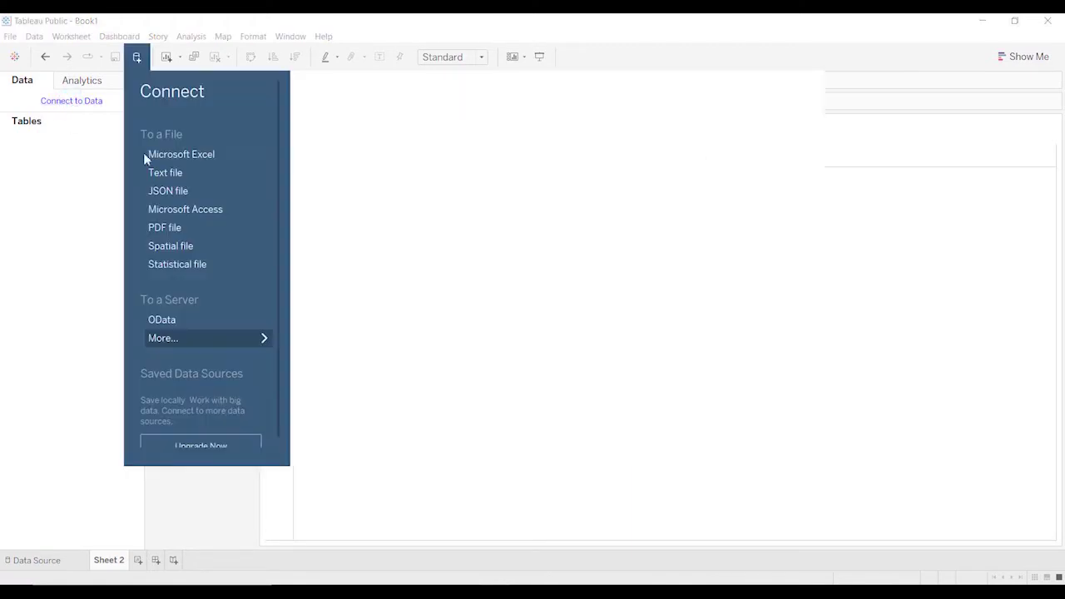
left_click(191, 154)
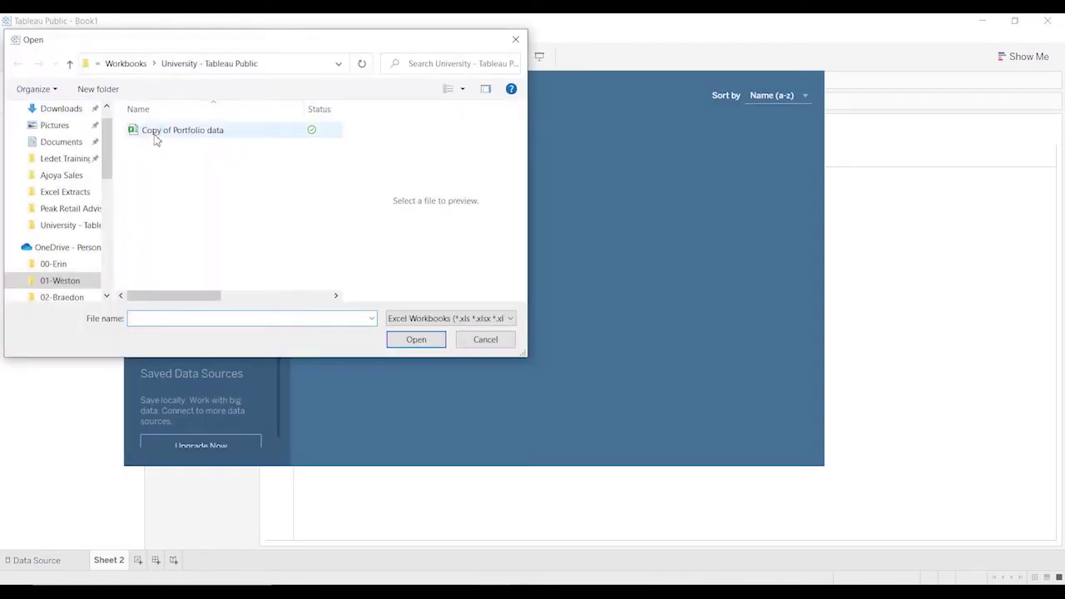
left_click(158, 131)
left_click(426, 345)
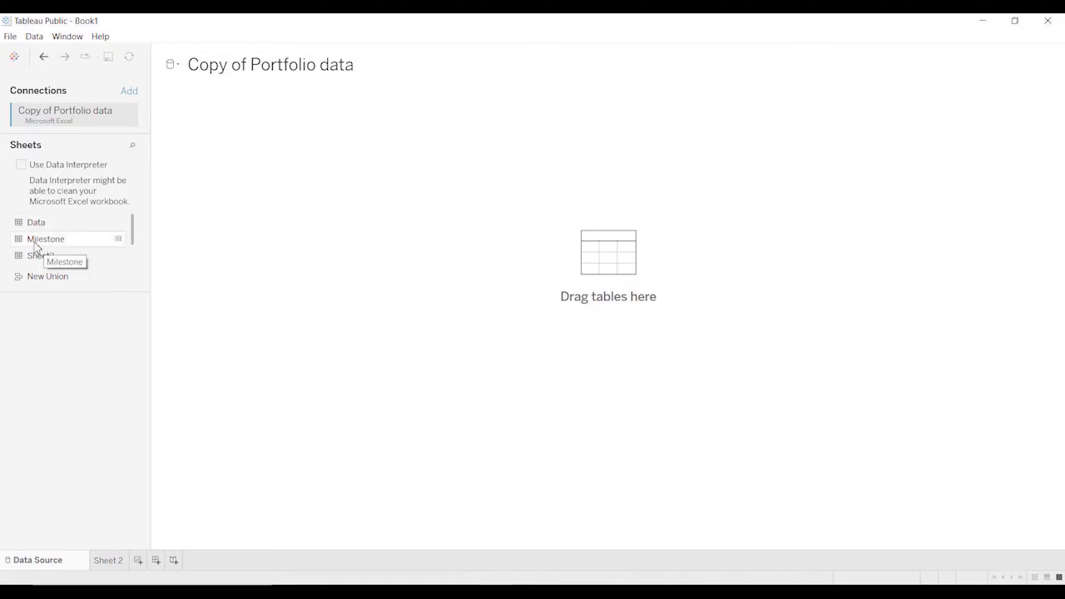
left_click_drag(35, 244, 316, 273)
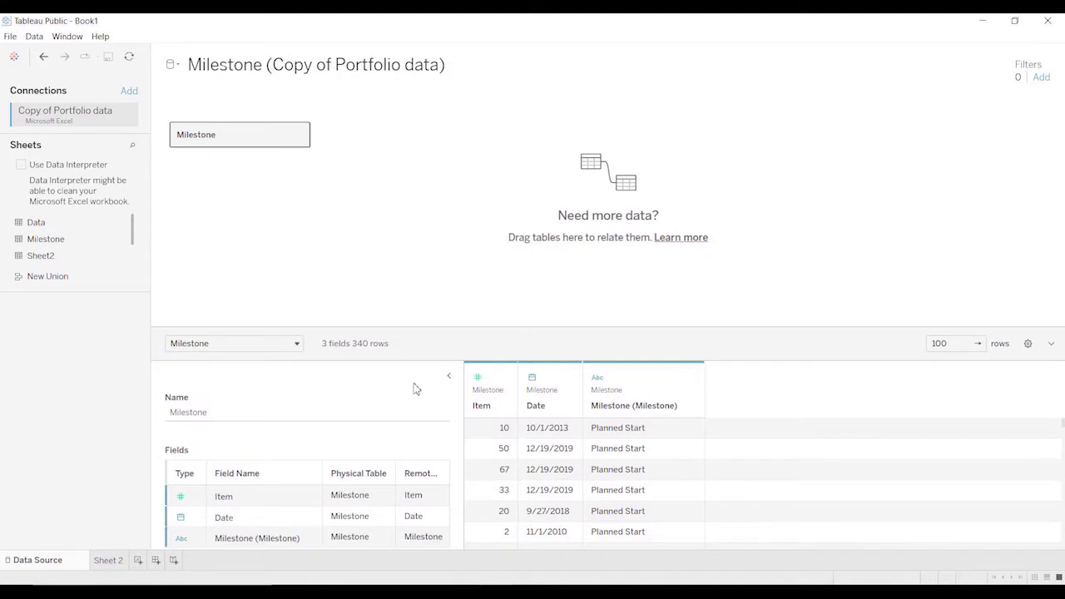
left_click(449, 376)
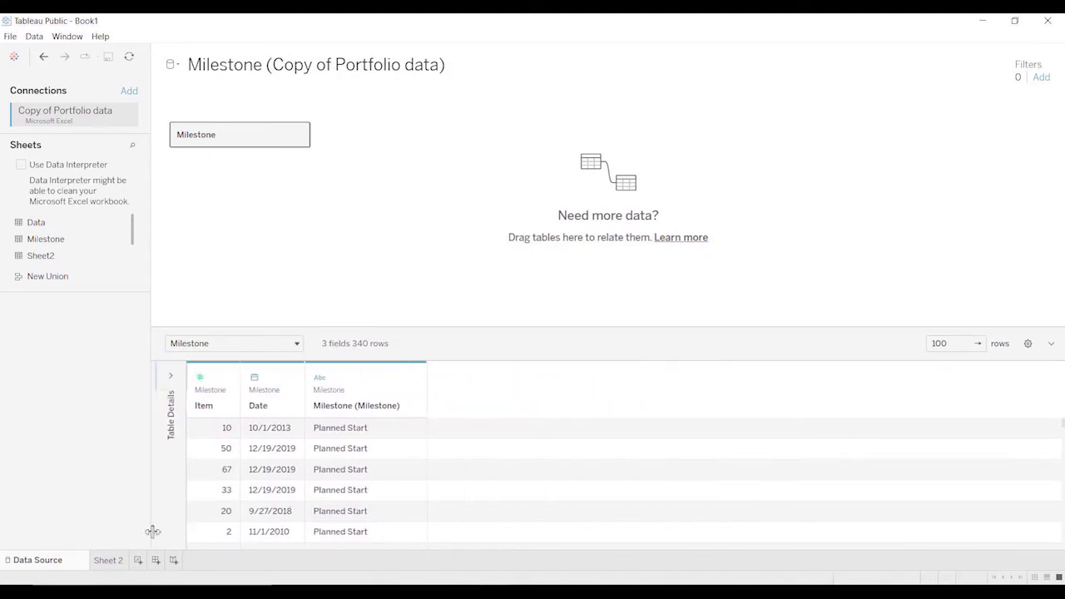
On Sheet 2, rename the new data source to Milestone
left_click(115, 561)
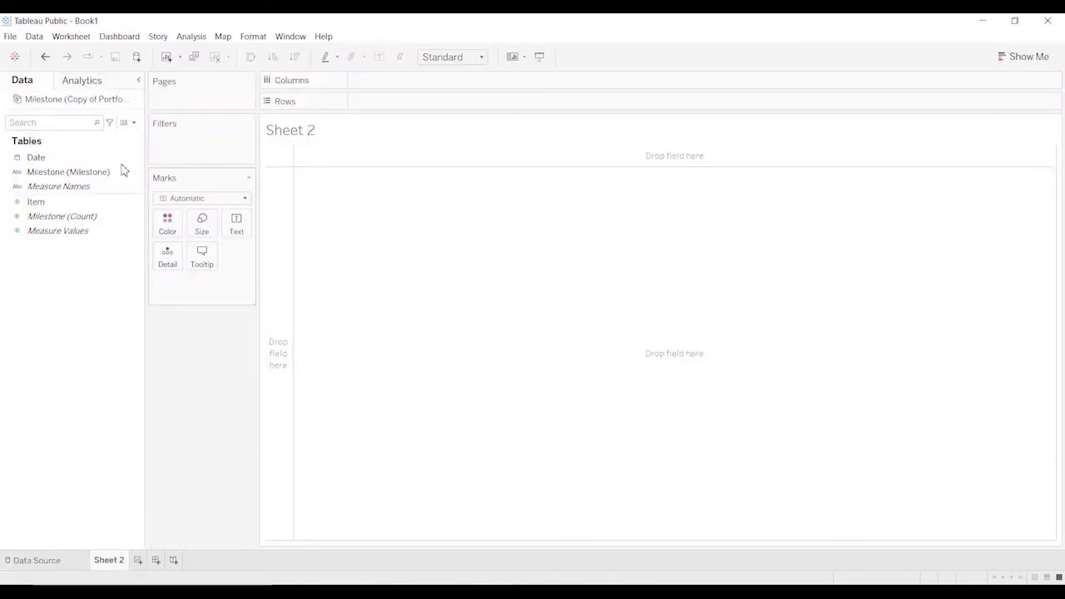
right_click(79, 107)
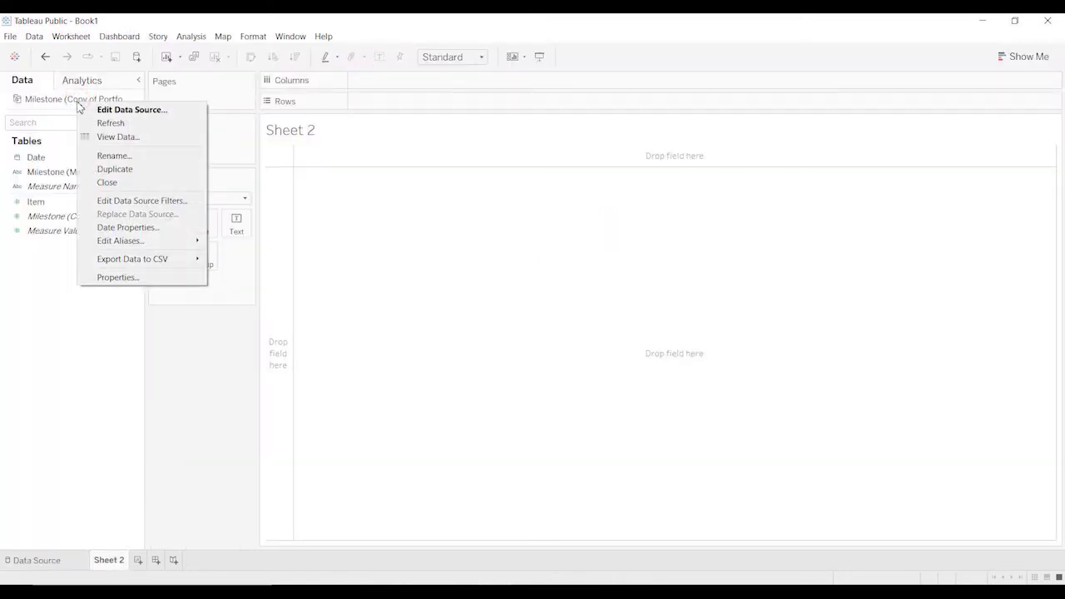
left_click(123, 156)
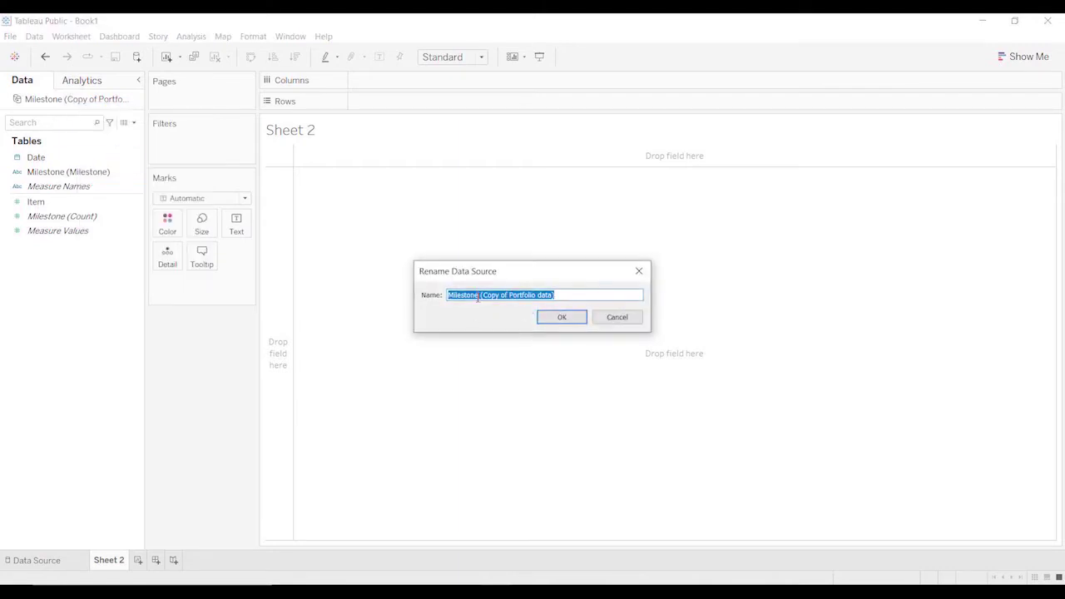
left_click_drag(480, 296, 616, 295)
key("BackSpace")
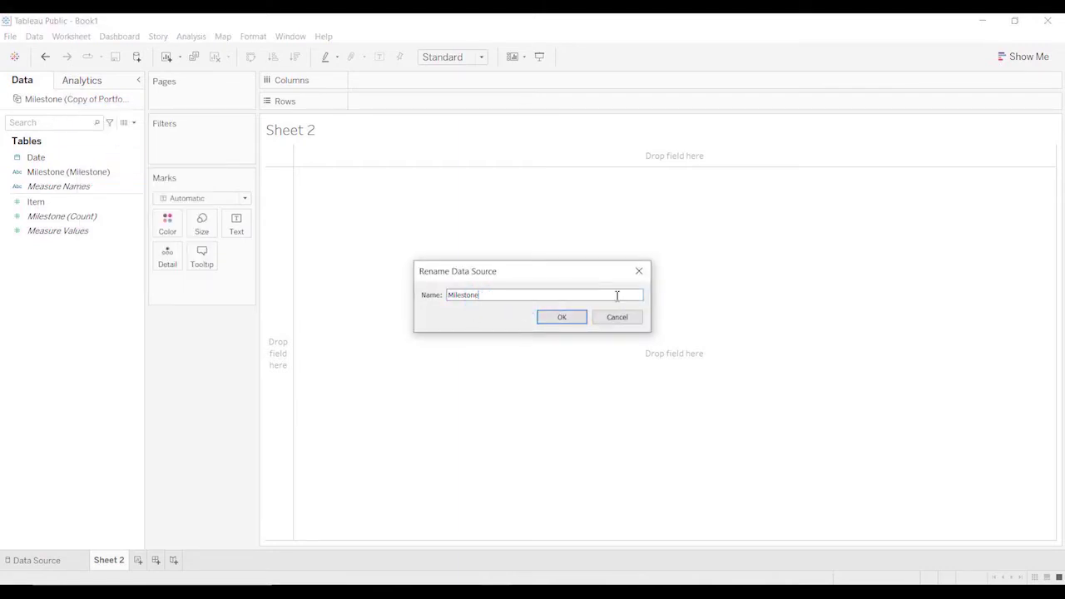
left_click(563, 319)
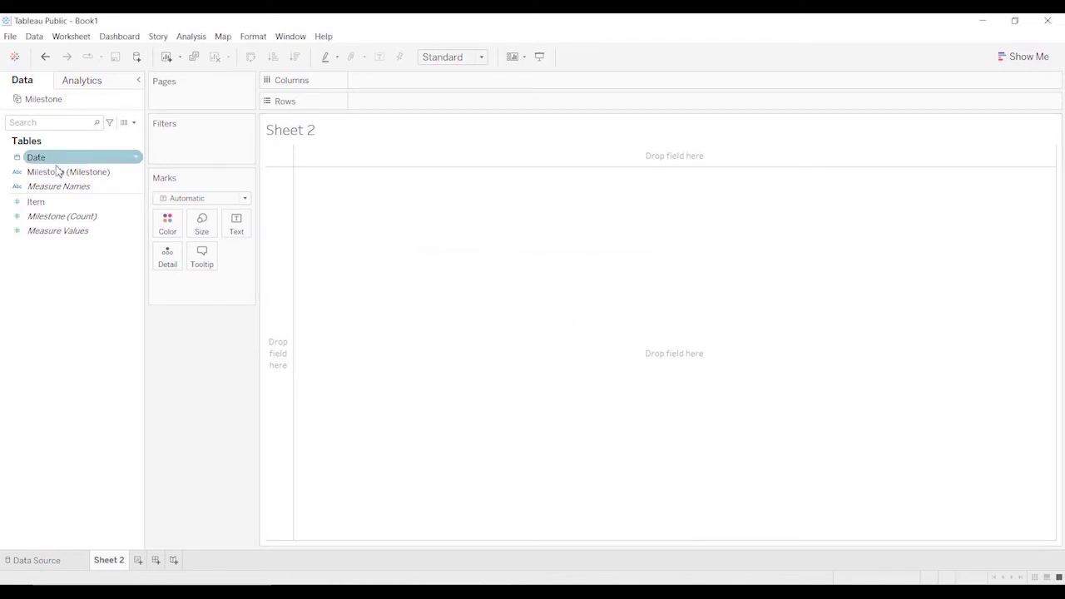
Convert Item to a dimension, put Item on Rows and Date on Columns
right_click(142, 207)
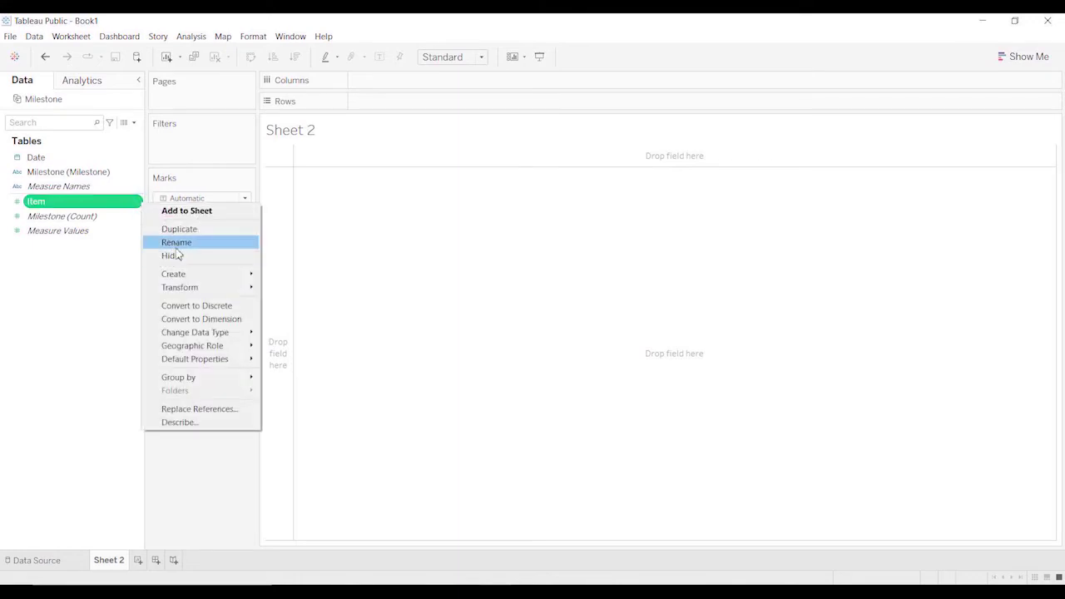
left_click(200, 319)
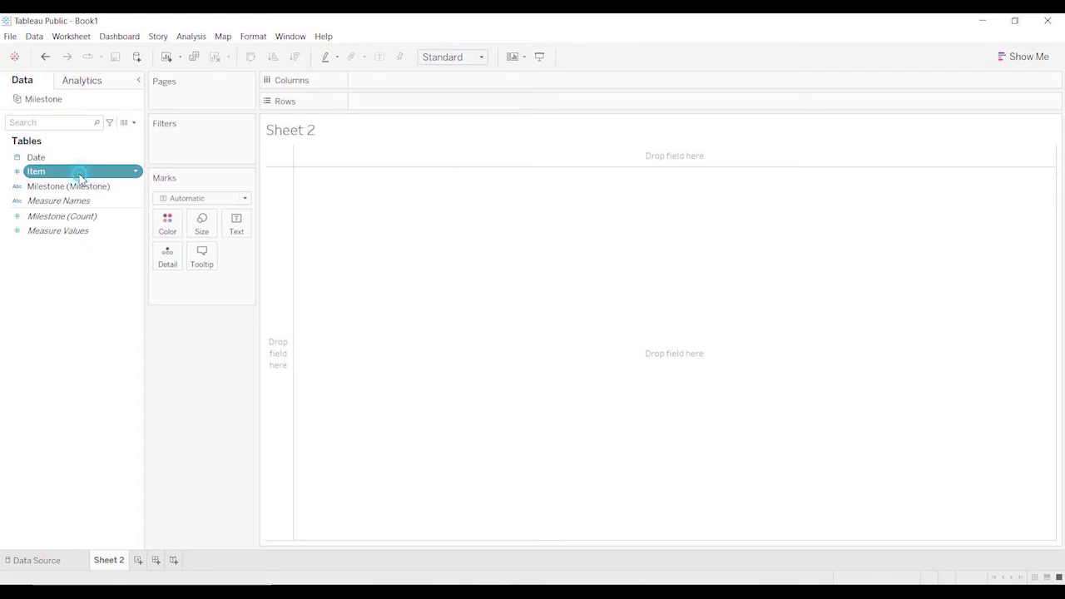
left_click_drag(79, 175, 393, 111)
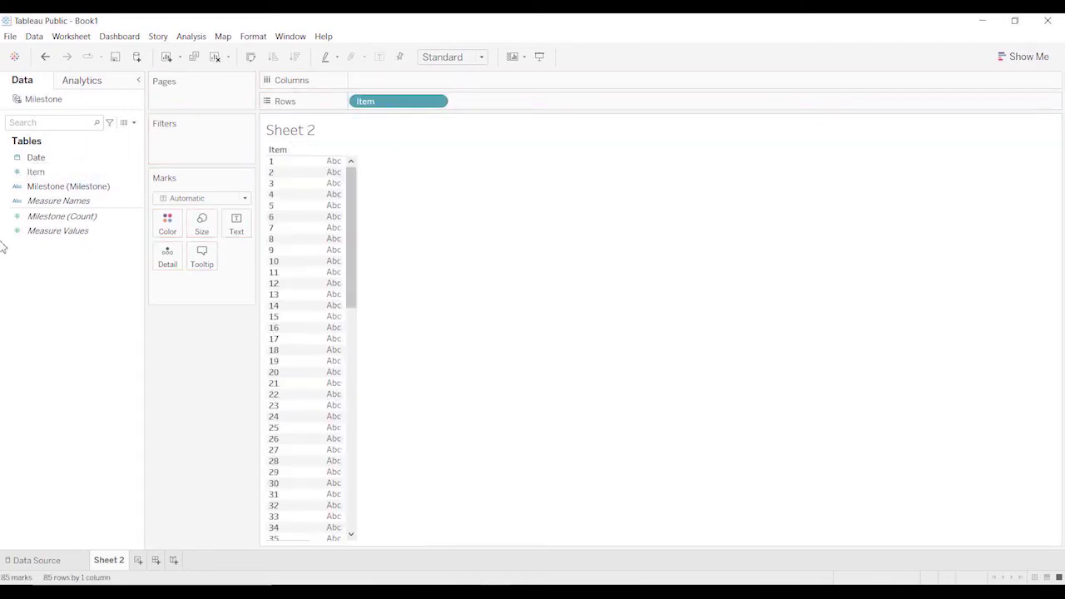
left_click(36, 158)
left_click_drag(36, 158, 446, 79)
Set the Date pill to exact Day and colour the marks by Milestone
left_click(437, 80)
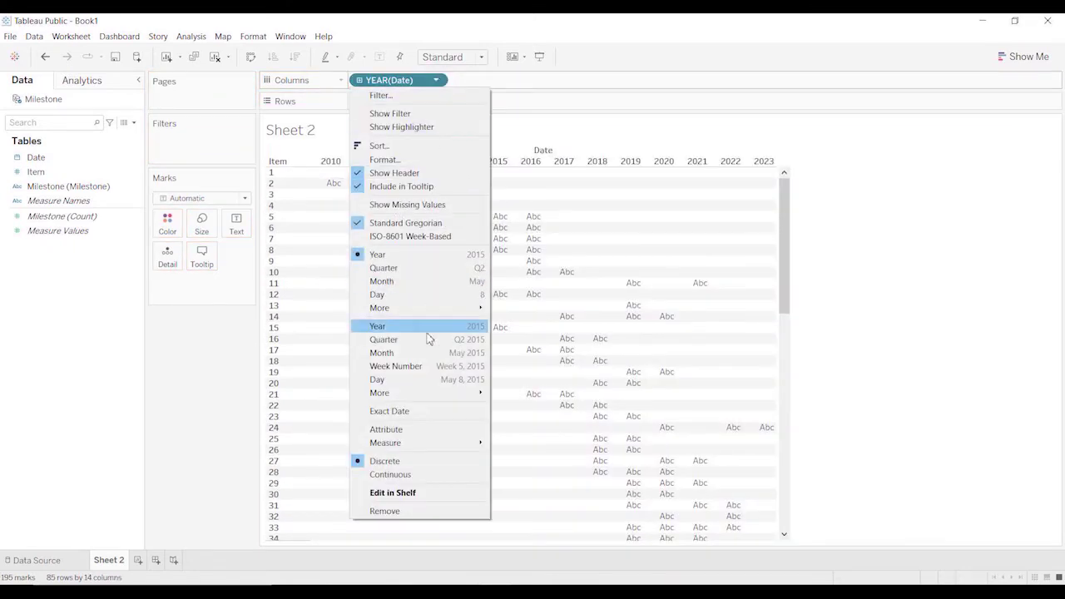
left_click(431, 380)
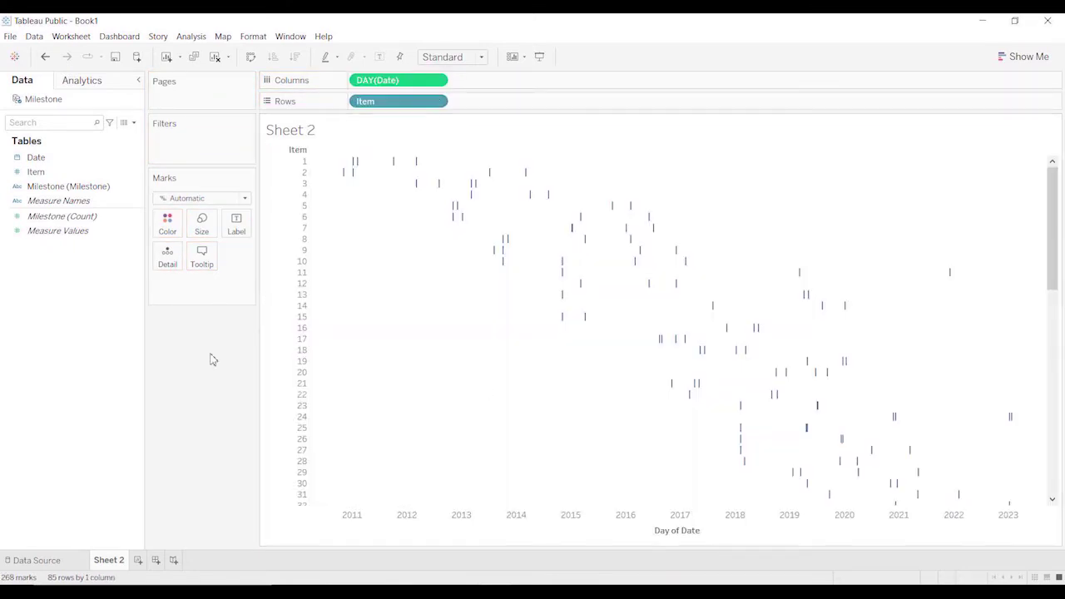
left_click(112, 190)
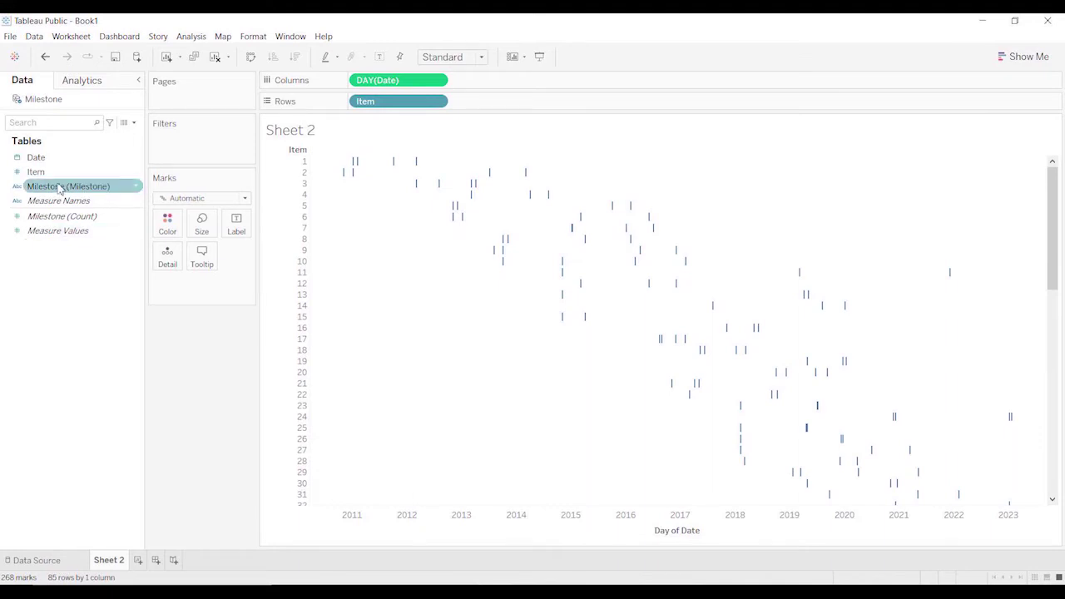
left_click_drag(60, 188, 171, 233)
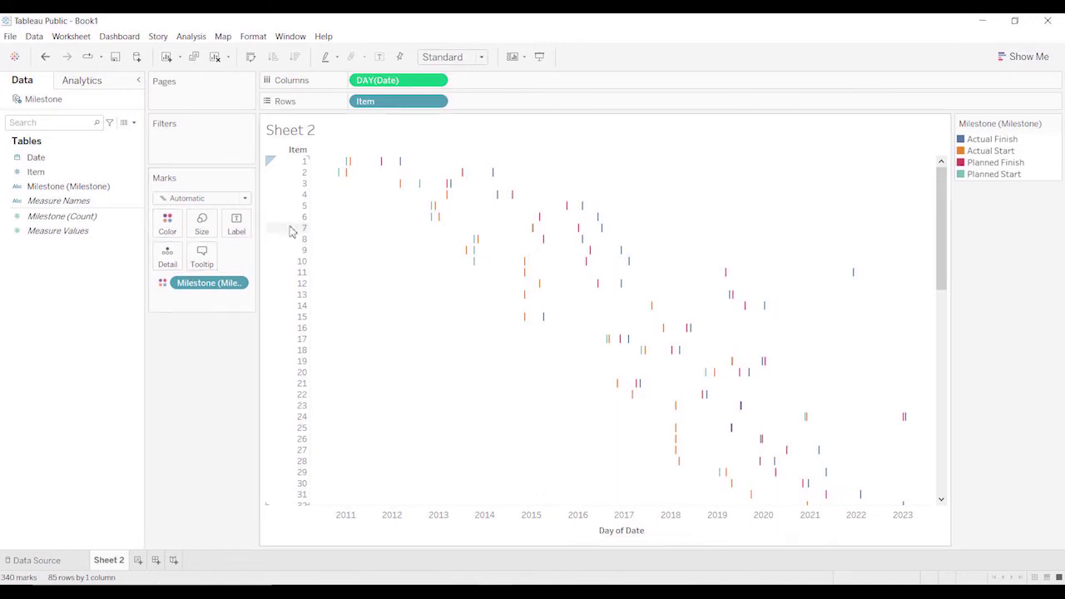
Switch the mark type to Shape and put Milestone on Shape to edit the shapes
left_click(245, 199)
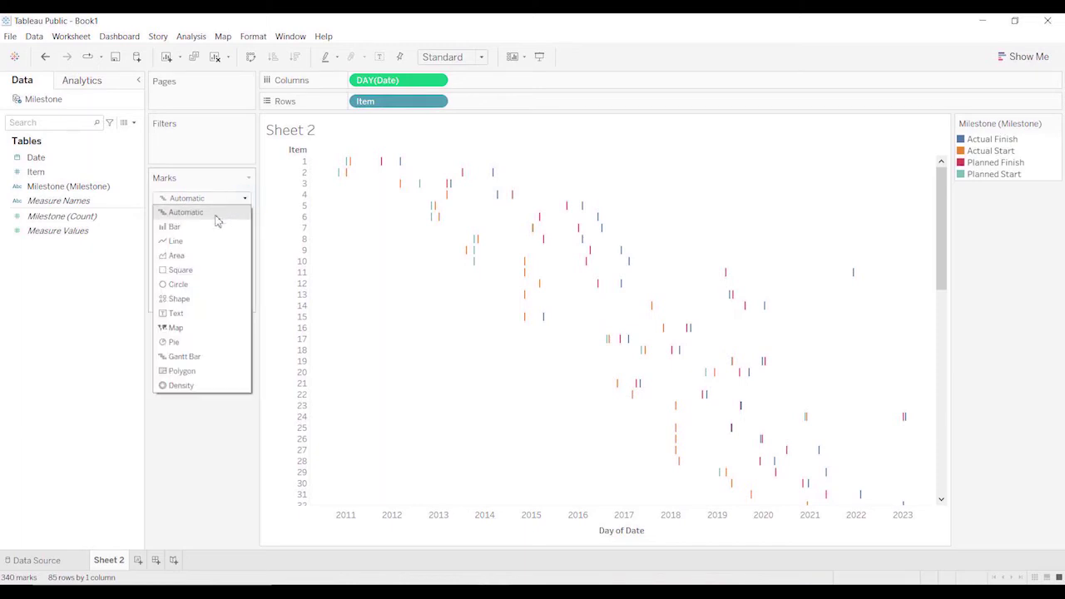
left_click(204, 299)
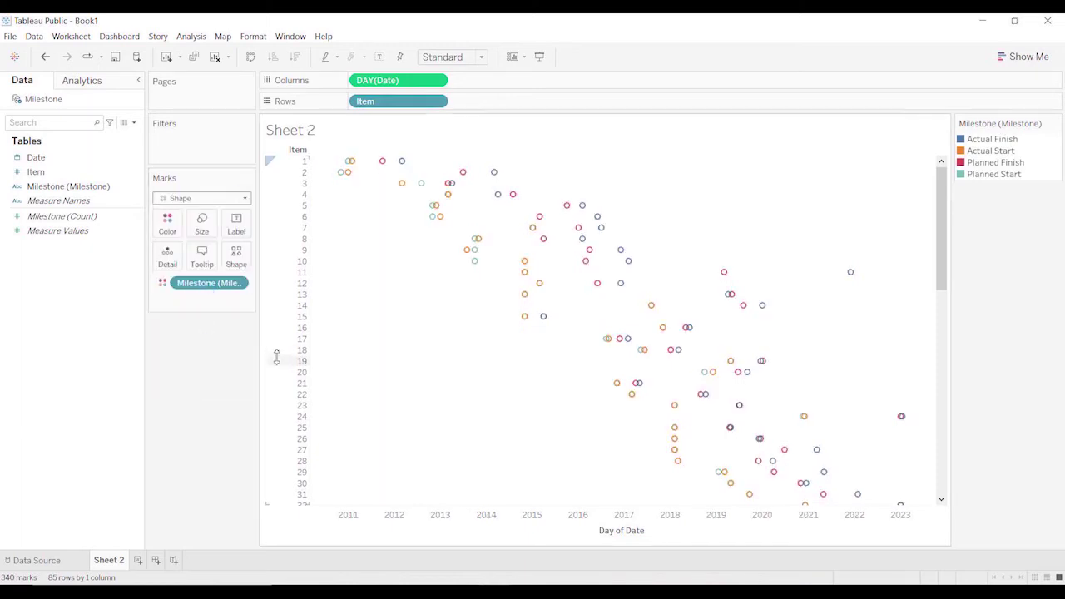
left_click(236, 256)
left_click(237, 469)
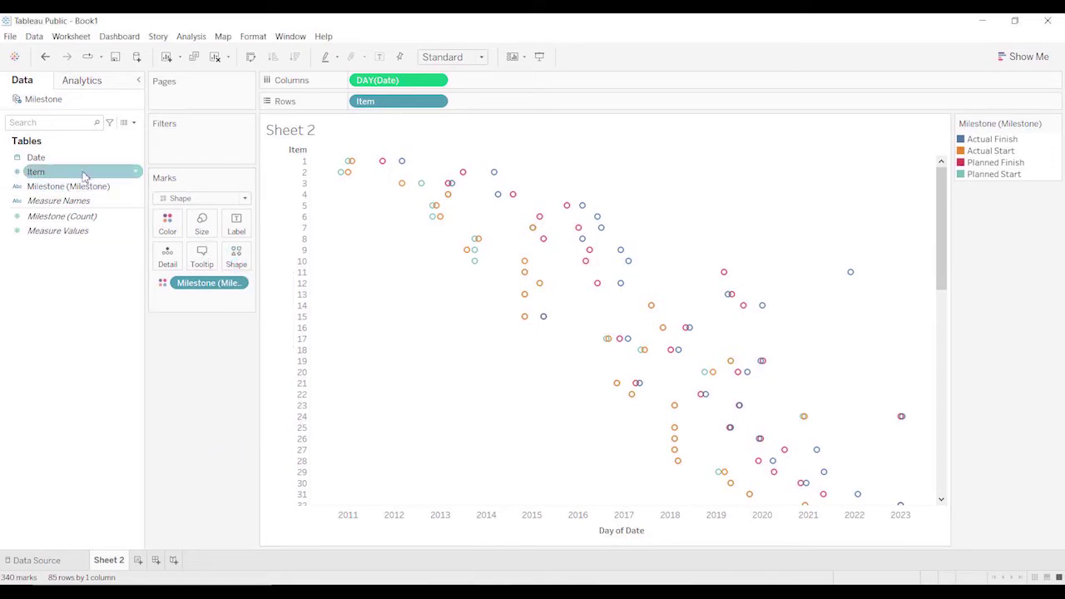
left_click_drag(66, 186, 241, 266)
Give Planned Start a hollow up-triangle and Planned Finish a hollow down-triangle
left_click(237, 257)
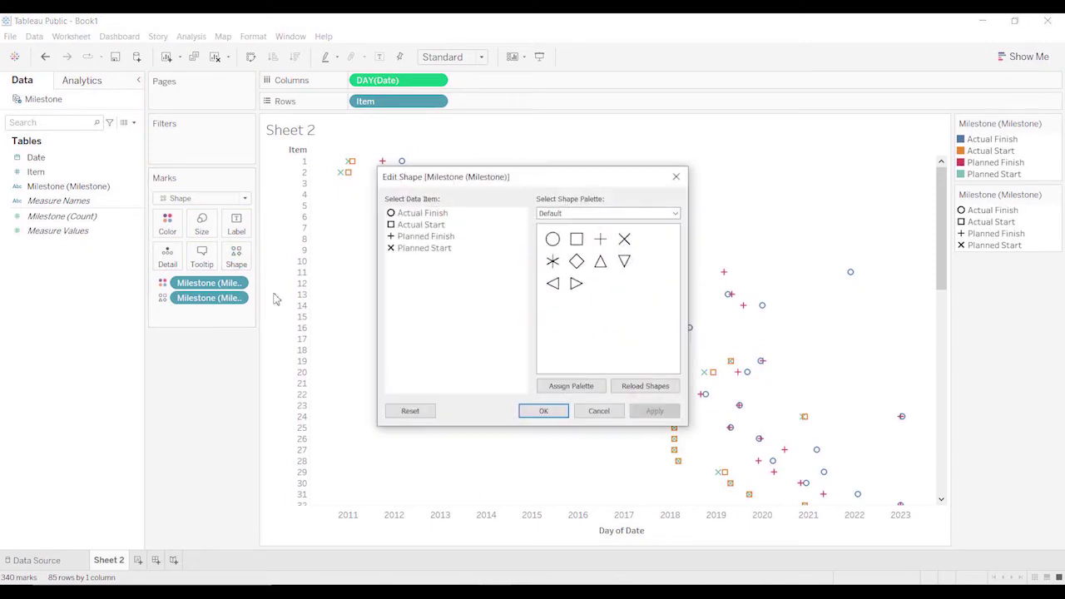
left_click(419, 215)
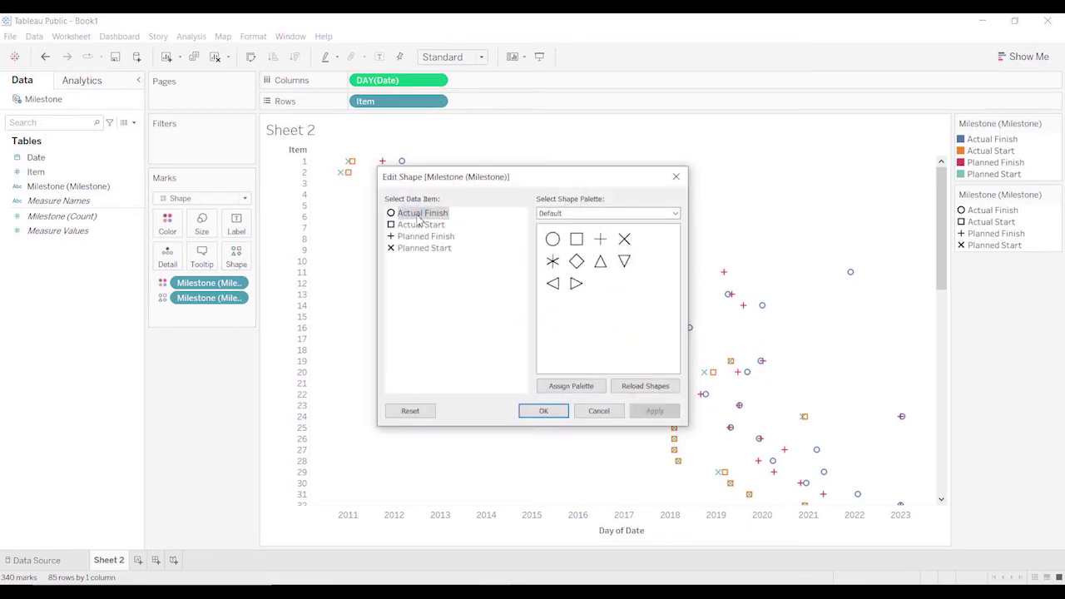
left_click(438, 237)
left_click(438, 248)
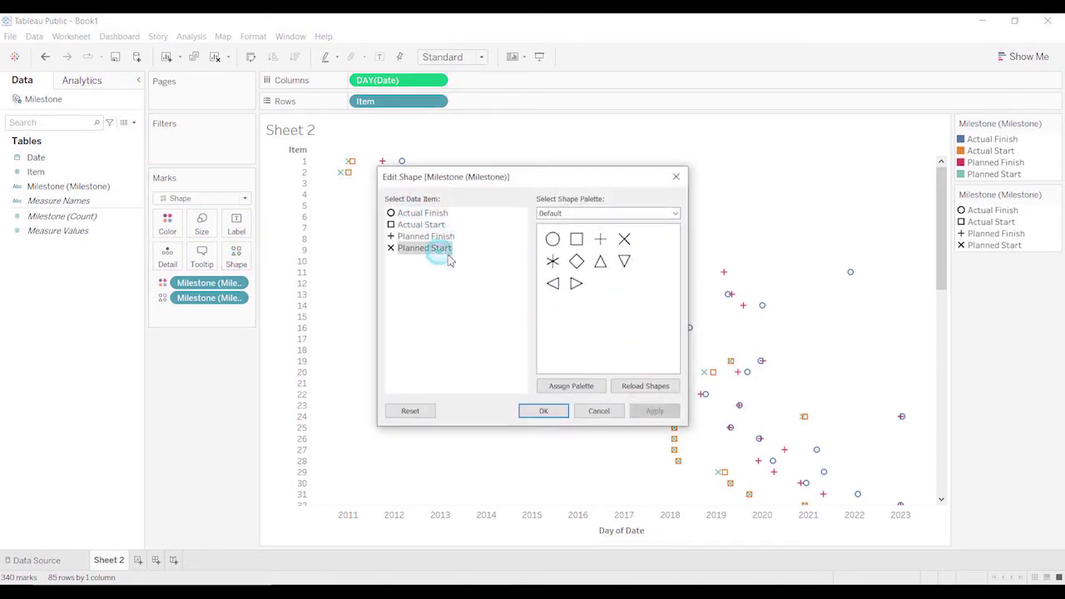
left_click(624, 262)
left_click(436, 238)
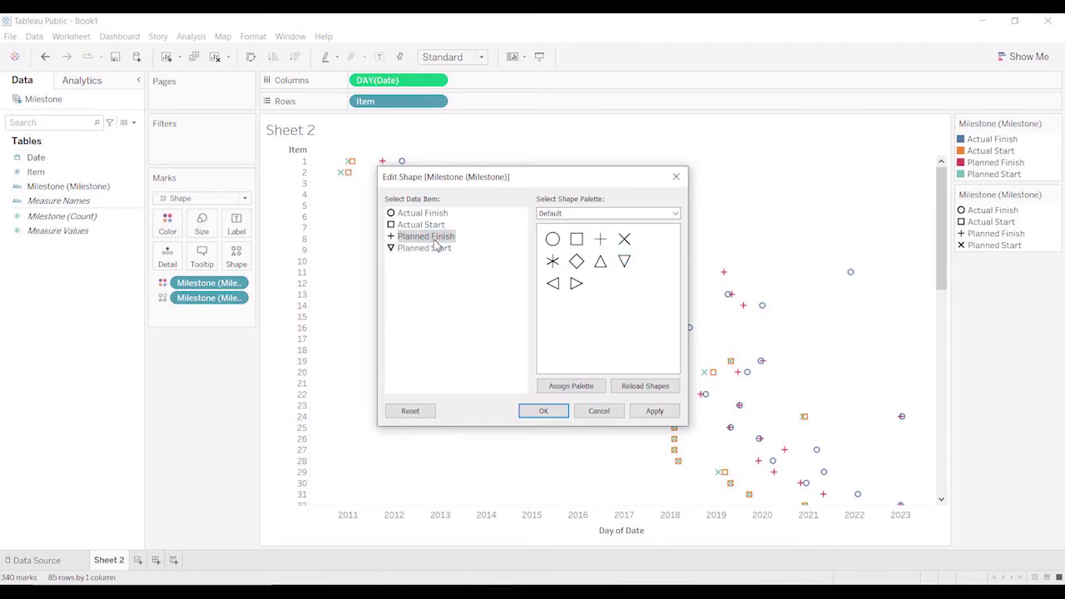
left_click(437, 247)
left_click(600, 262)
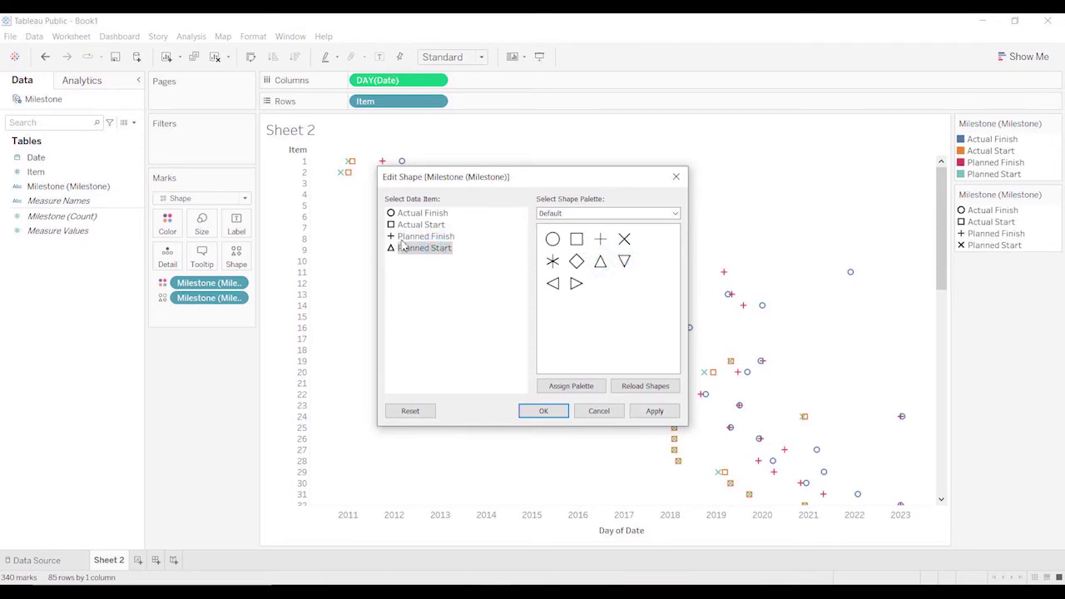
left_click(403, 238)
left_click(624, 261)
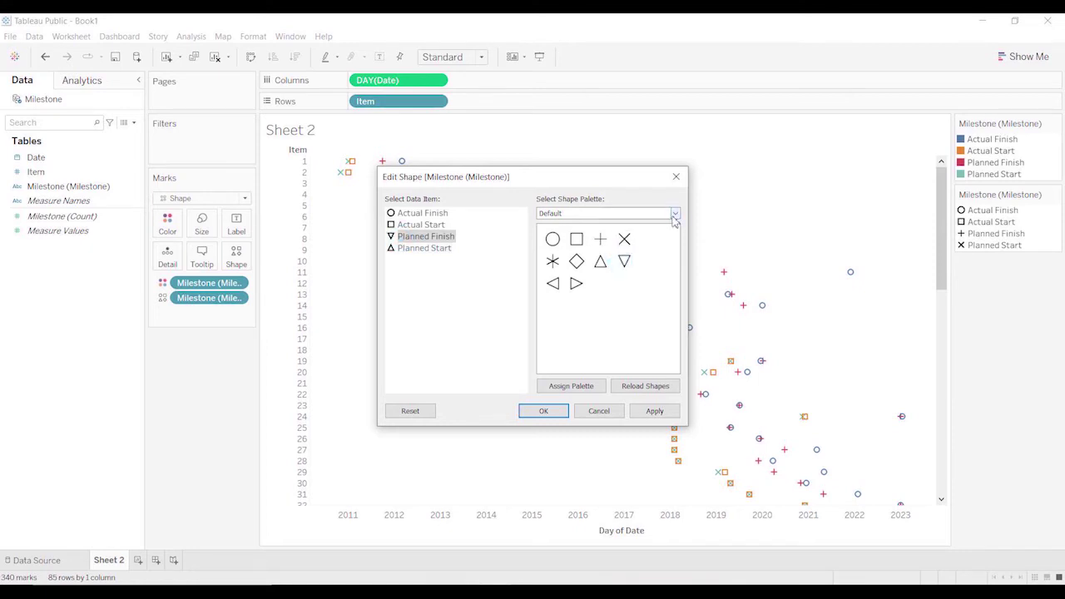
From the Filled palette, give Actual Finish a down-triangle and Actual Start an up-triangle
left_click(674, 215)
left_click(632, 233)
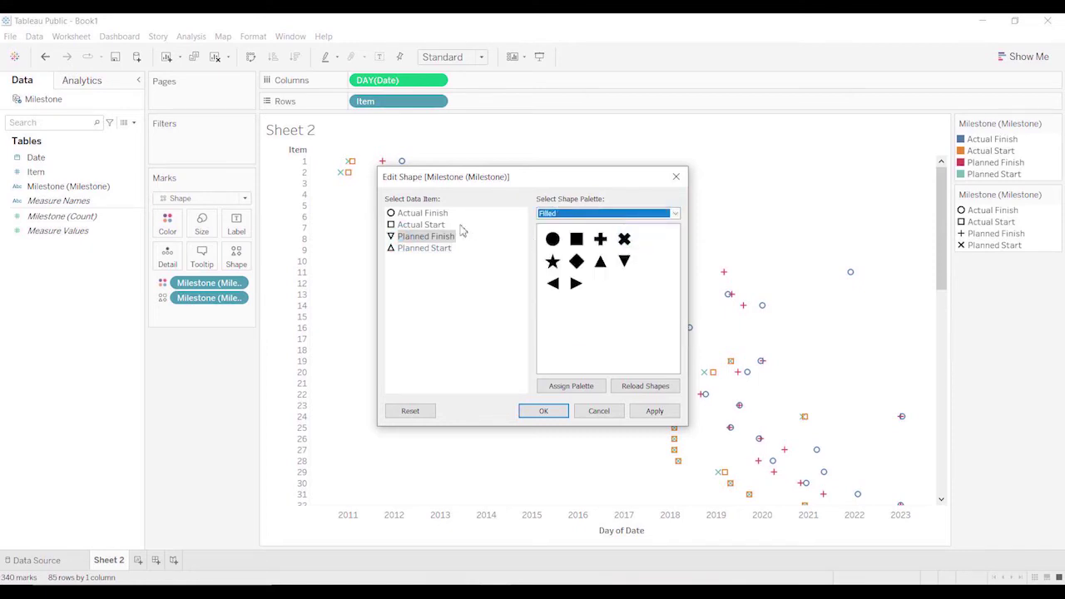
left_click(416, 213)
left_click(624, 261)
left_click(433, 226)
left_click(601, 265)
left_click(544, 411)
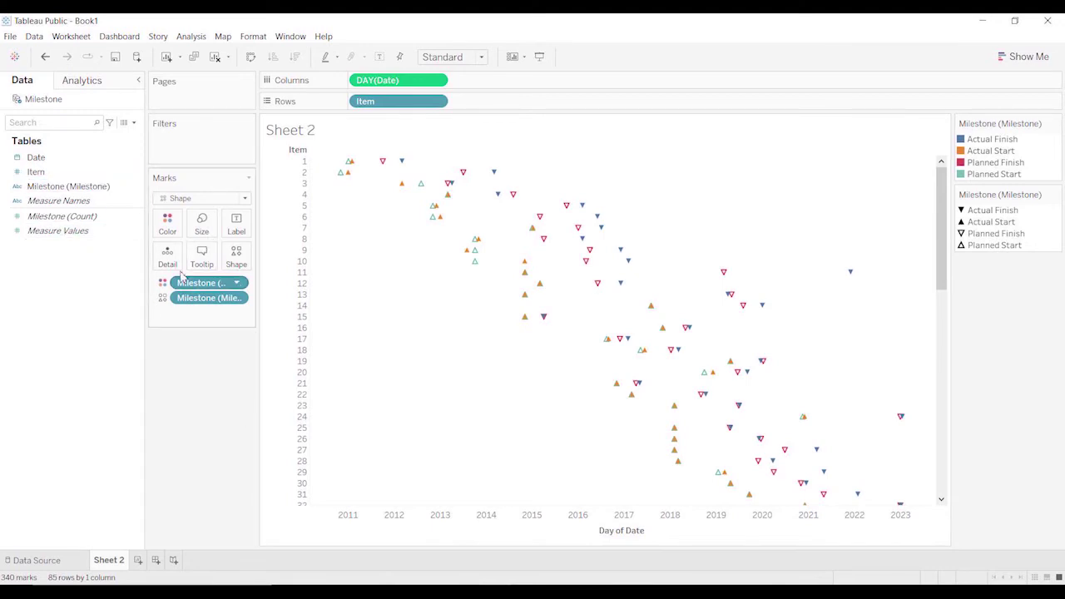
In Edit Colors, set Planned Finish to the teal swatch and Actual Start to the blue swatch
left_click(167, 223)
left_click(196, 266)
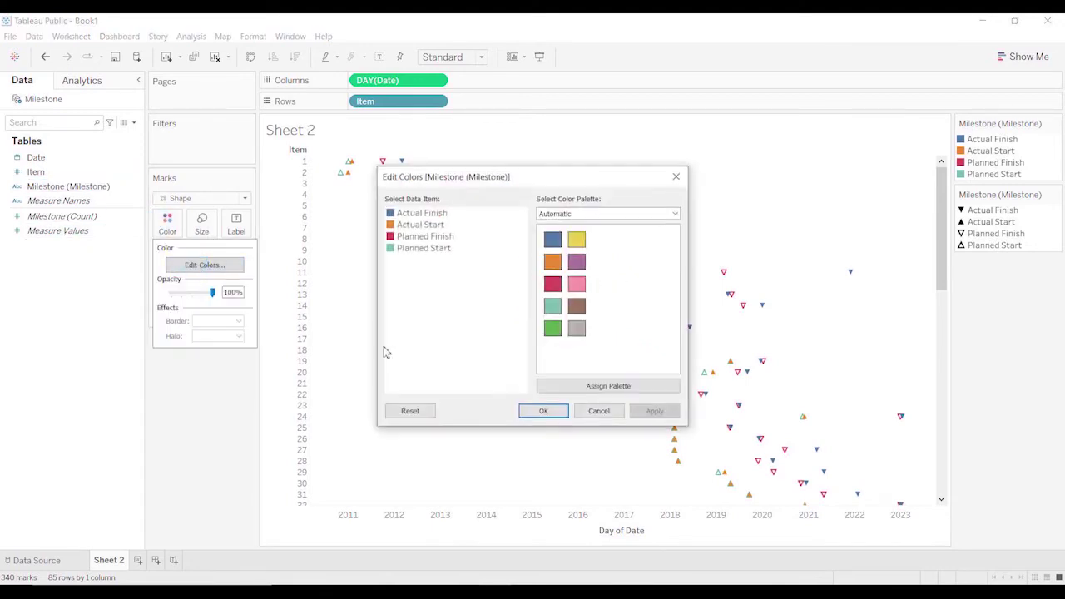
left_click(421, 226)
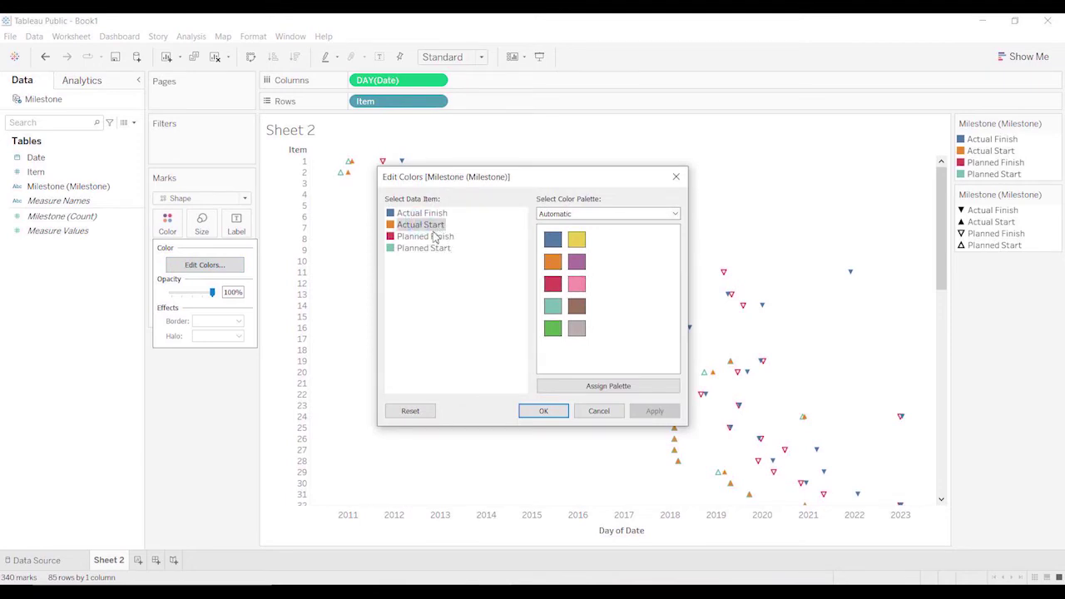
left_click(435, 237)
left_click(552, 306)
left_click(441, 226)
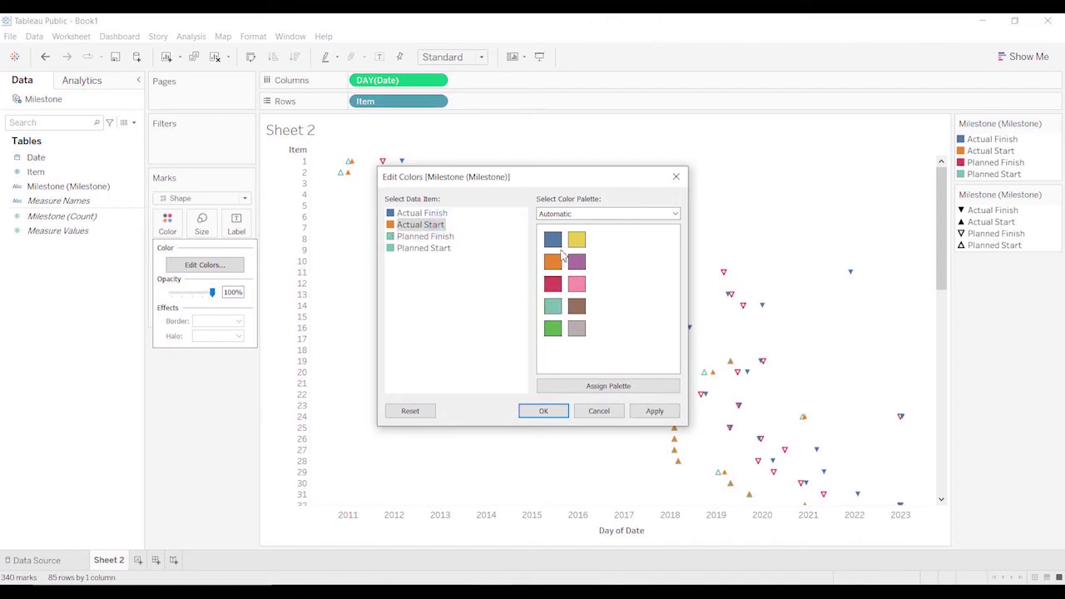
left_click(552, 240)
Apply the new milestone colours, then add grey row banding in Format Shading's Rows settings
left_click(556, 412)
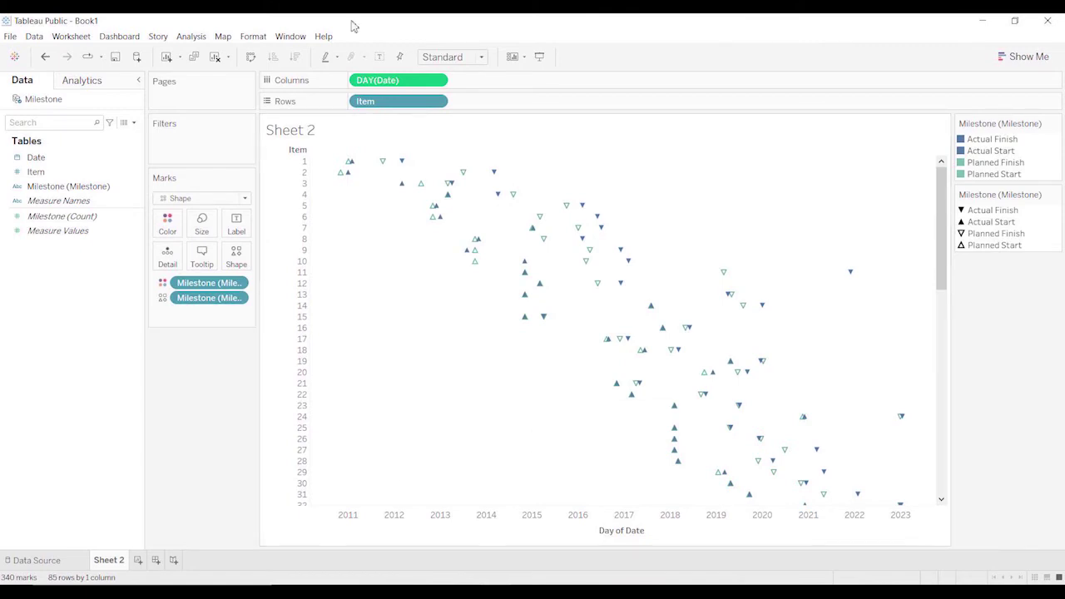
left_click(253, 35)
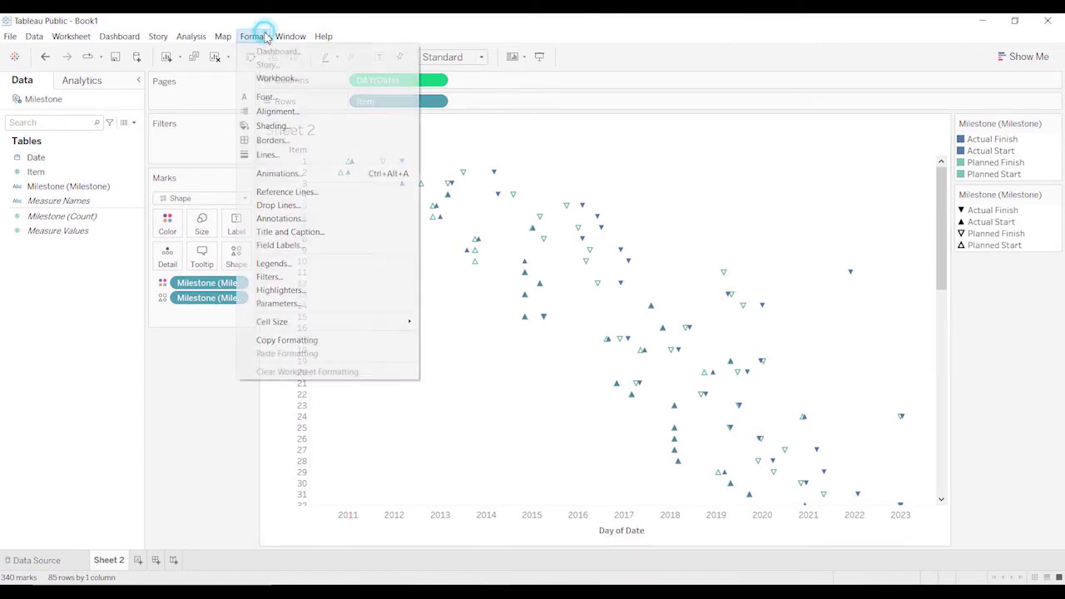
left_click(280, 124)
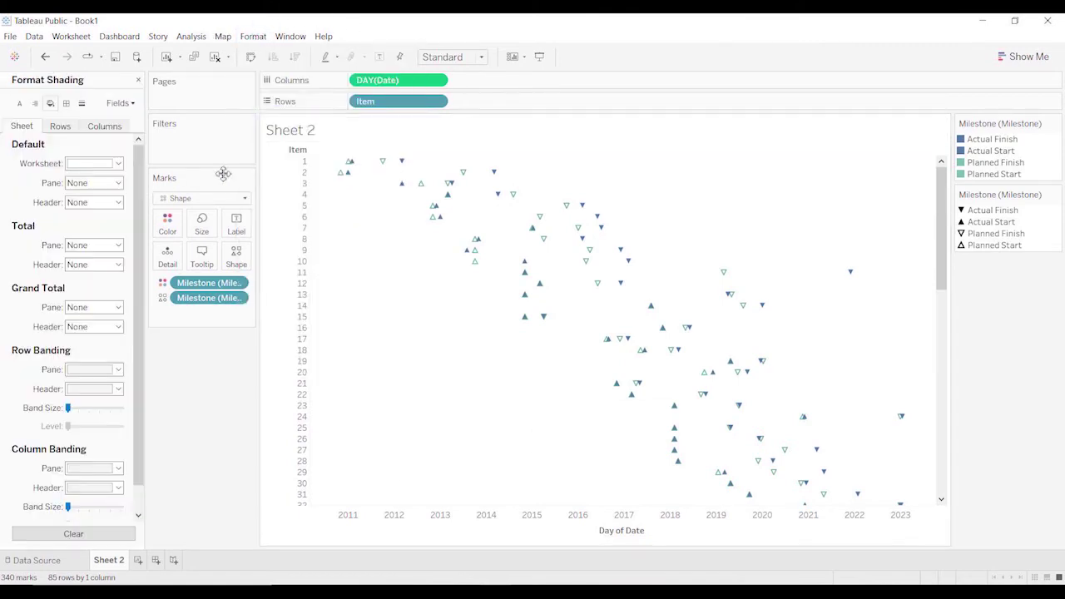
left_click(61, 126)
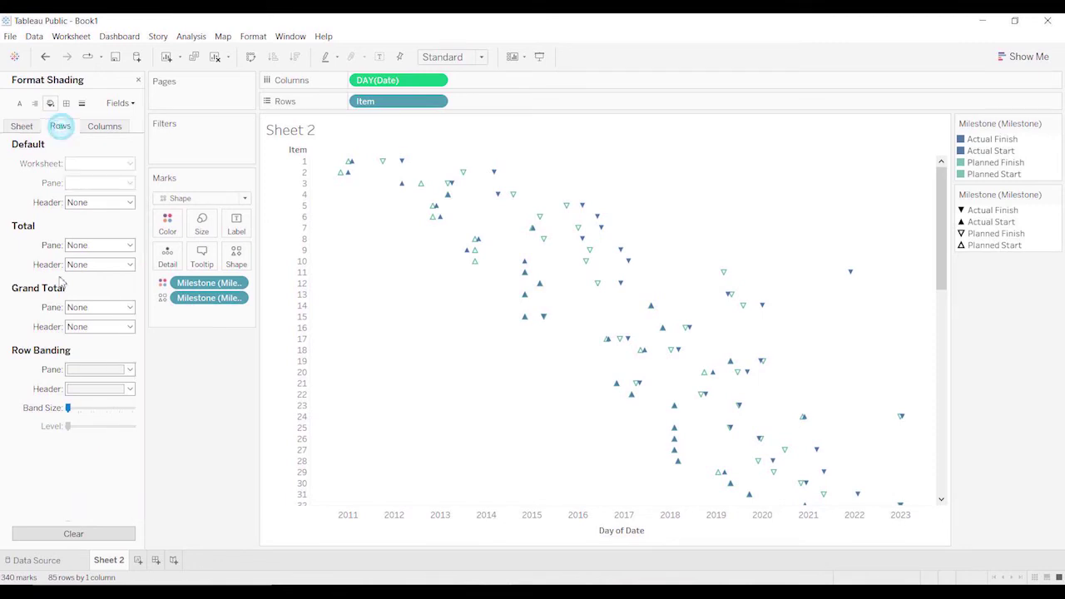
left_click(80, 412)
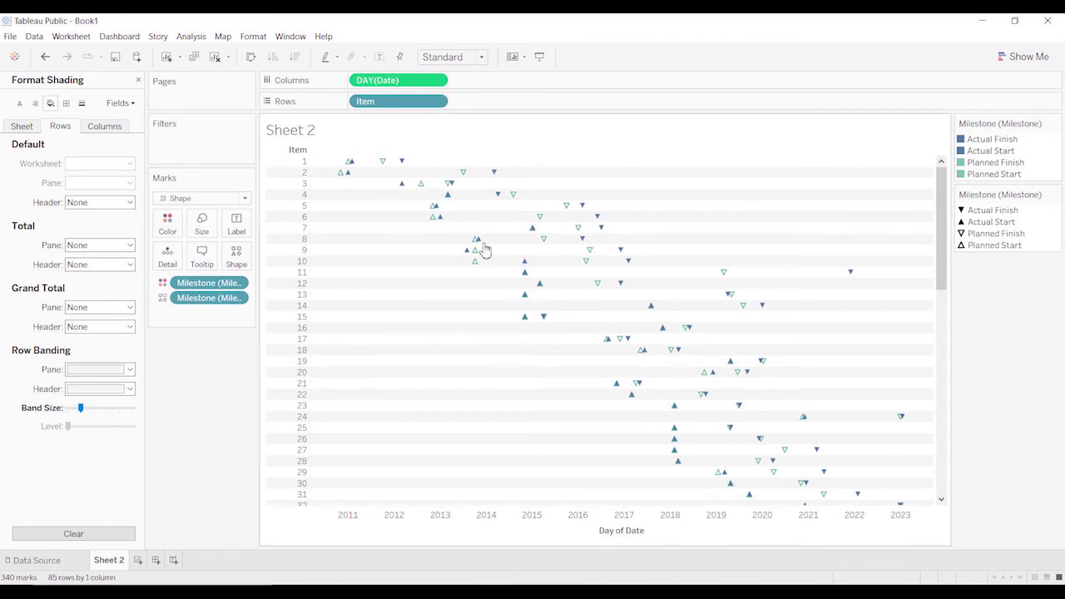
mouse_move(475, 243)
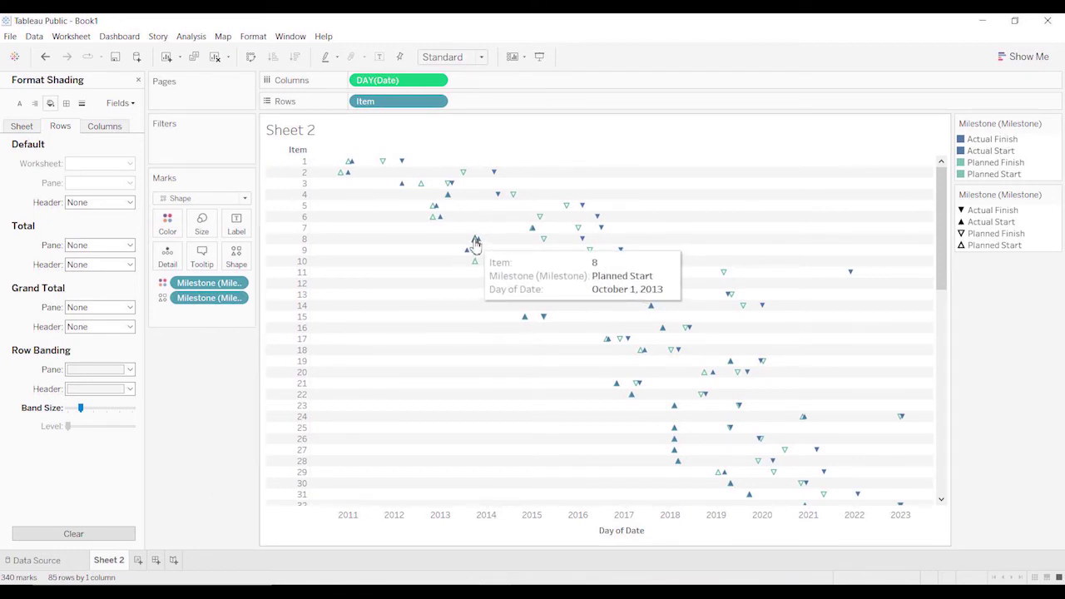
mouse_move(435, 229)
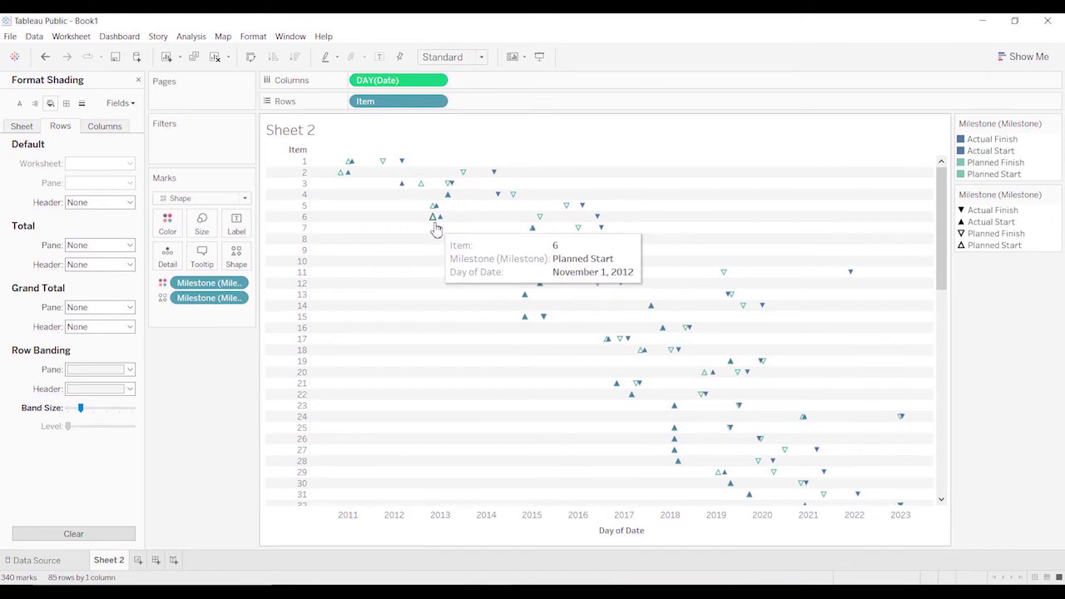
mouse_move(546, 226)
mouse_move(602, 227)
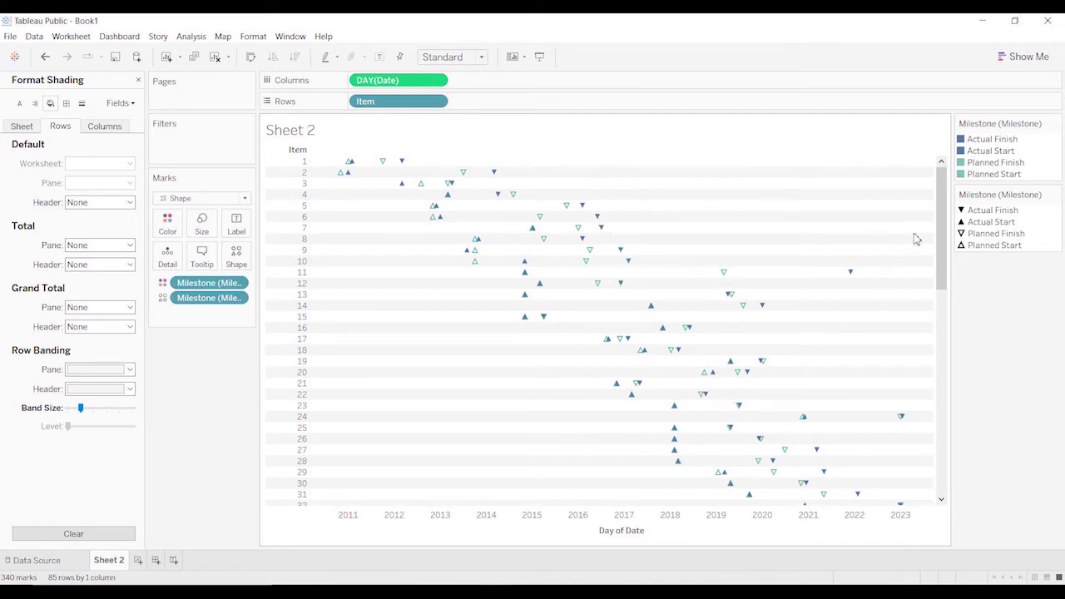
Adjust the Row Banding band size, then close Format Shading to return to the Data pane
left_click_drag(938, 206, 932, 421)
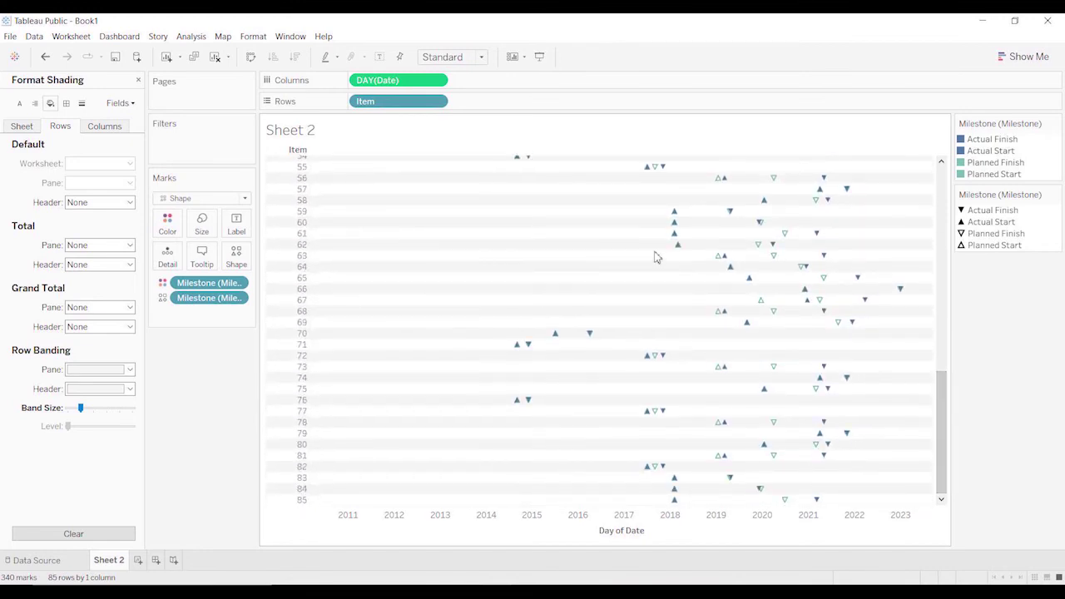
mouse_move(681, 255)
left_click(139, 80)
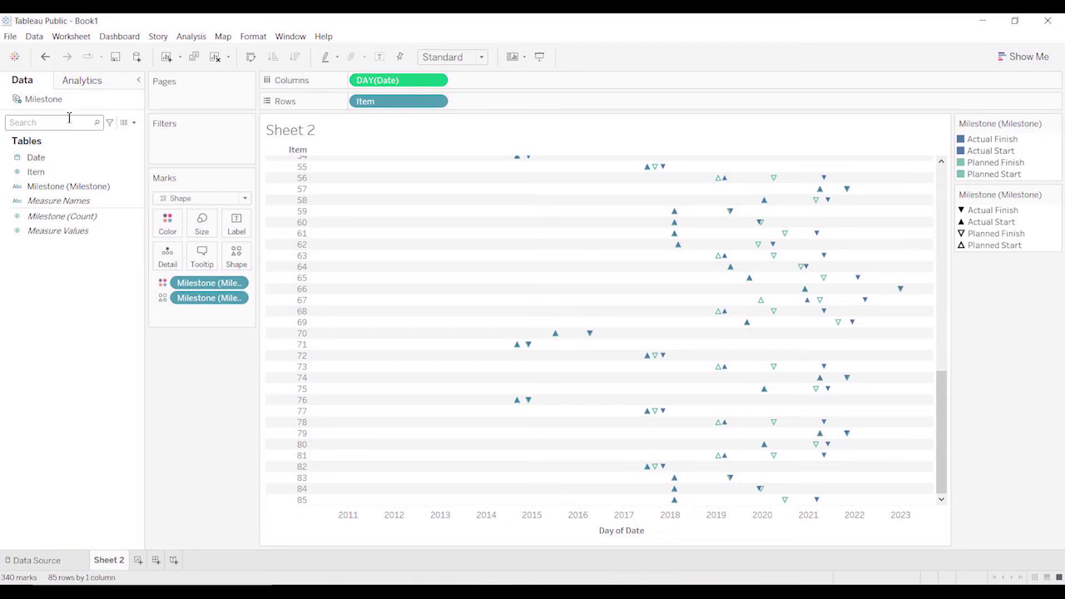
Connect the Copy of Portfolio data Excel workbook, add its Data sheet, and return to Sheet 2
left_click(34, 36)
left_click(51, 53)
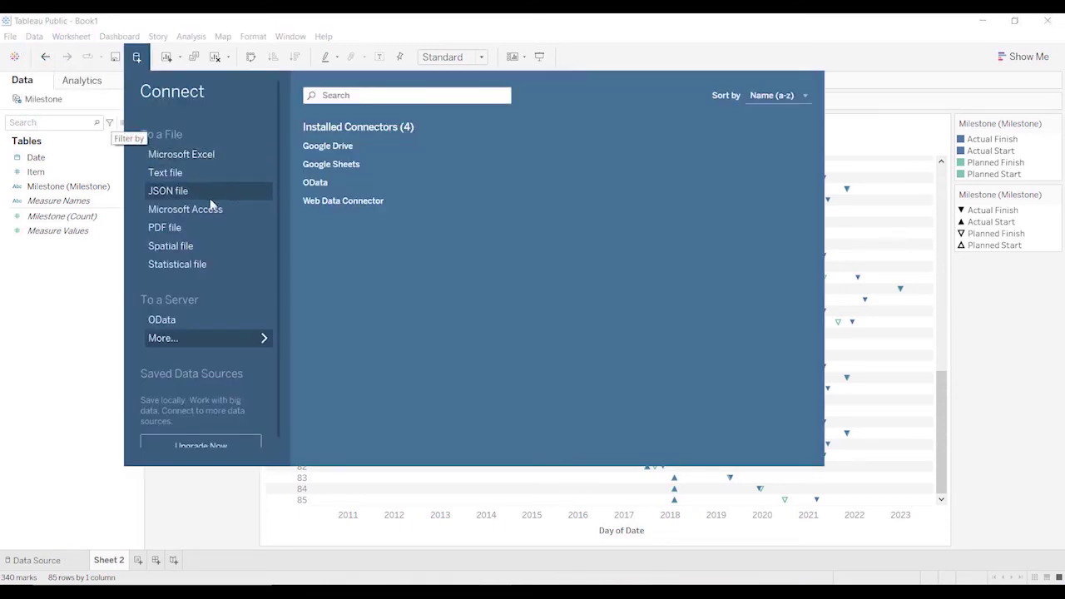
left_click(189, 157)
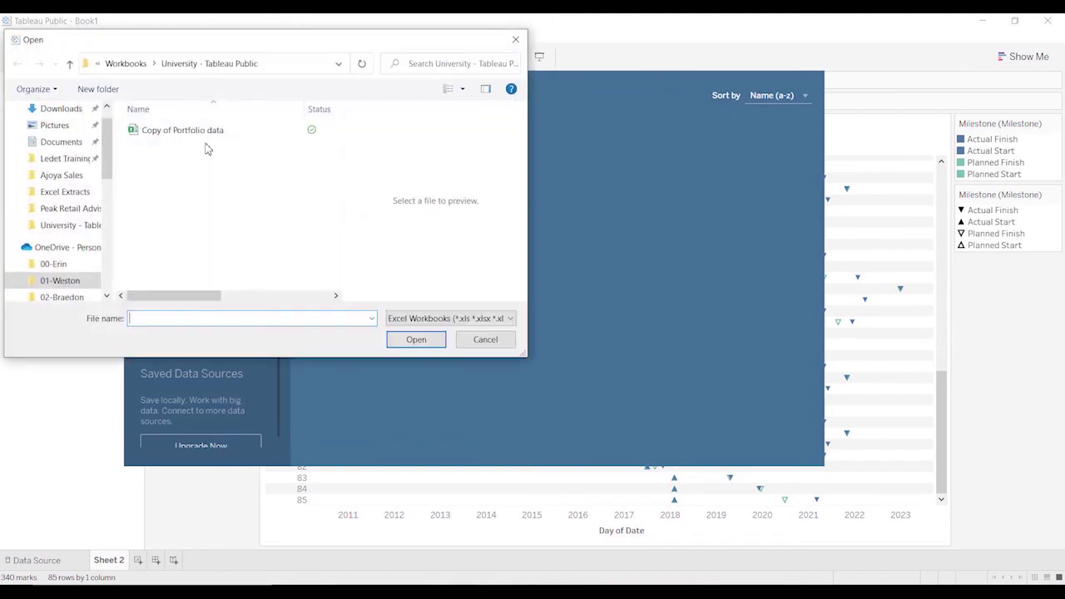
left_click(206, 138)
left_click(422, 340)
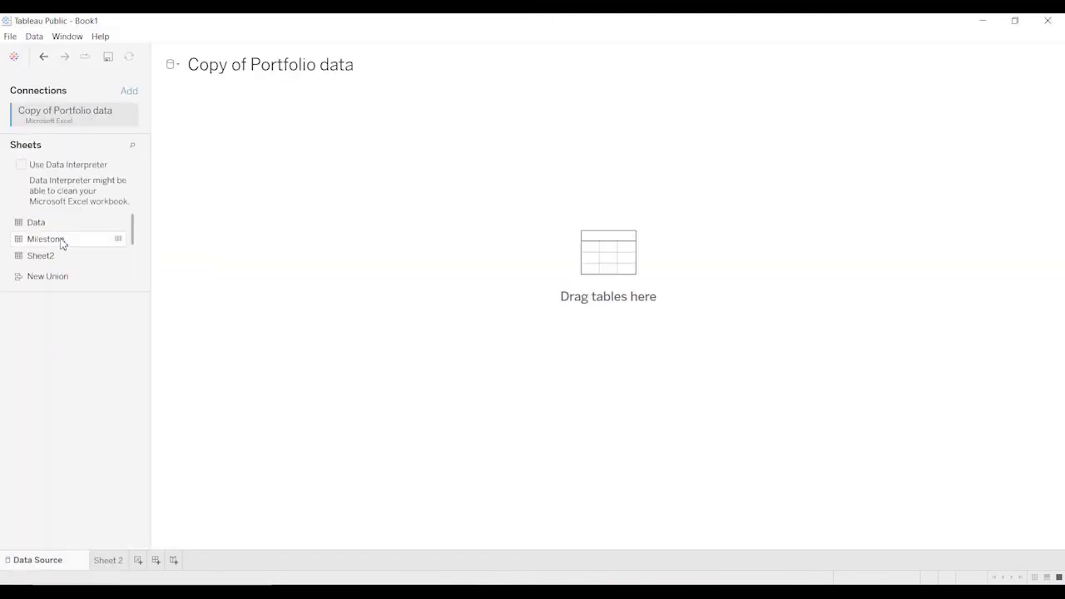
left_click(34, 226)
left_click_drag(31, 228, 280, 234)
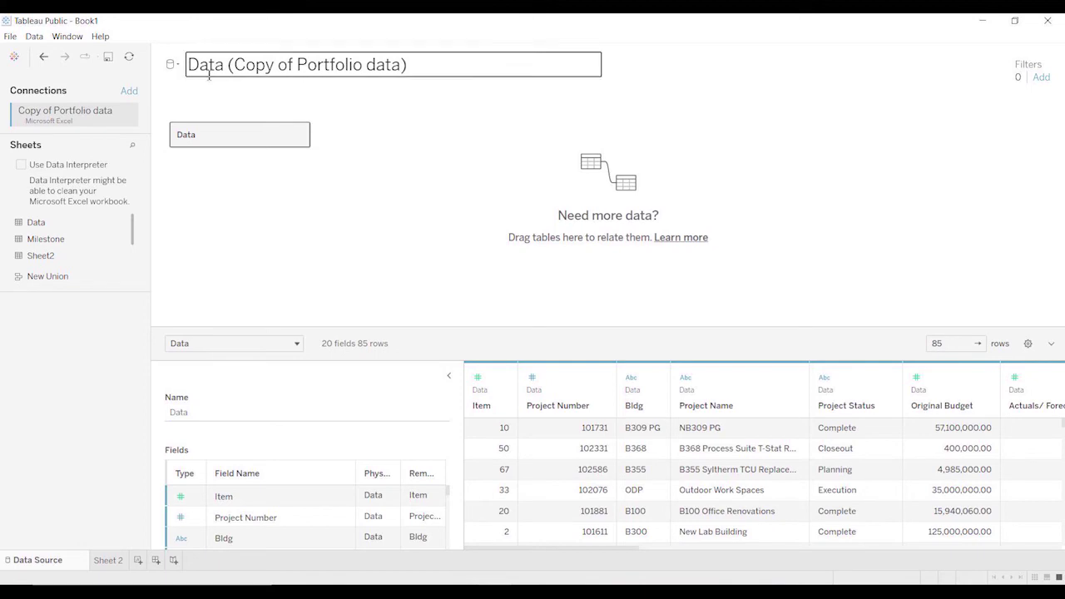
left_click(449, 376)
left_click(111, 564)
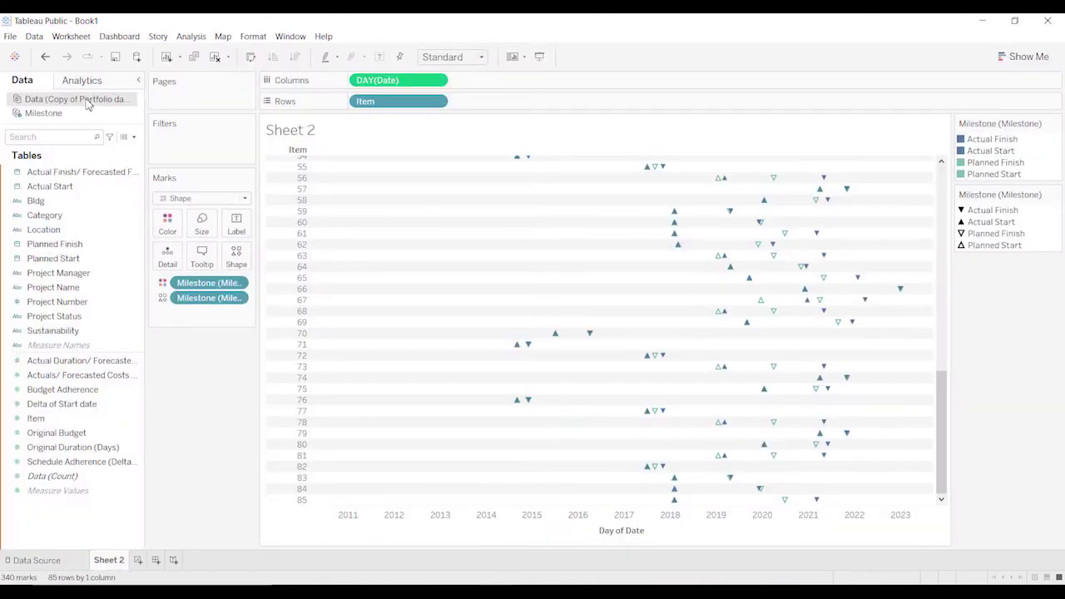
Rename the new data source to 'Project Detail'
right_click(87, 103)
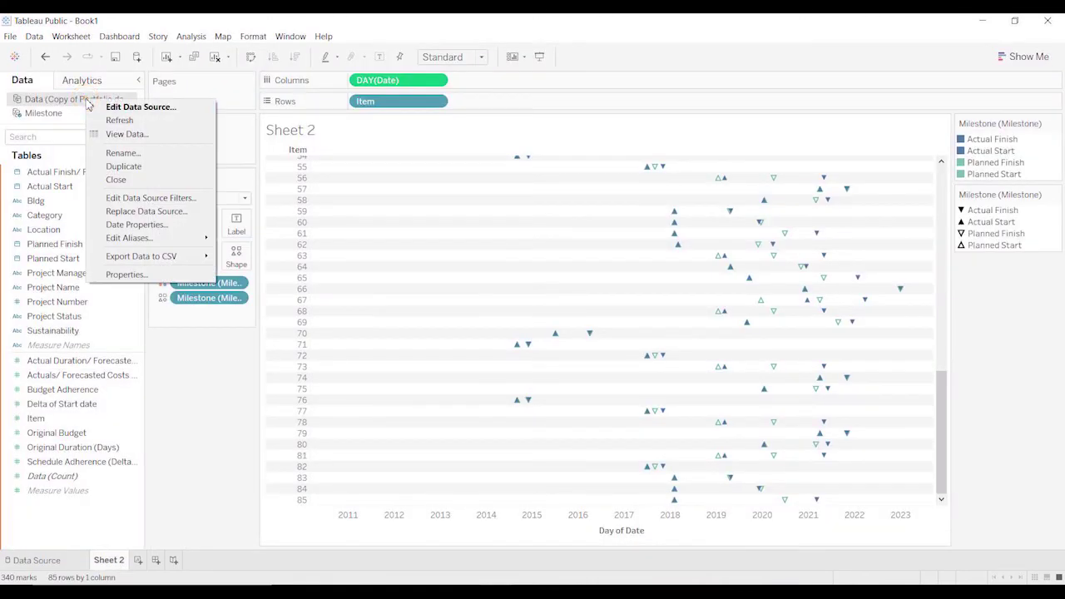
left_click(141, 150)
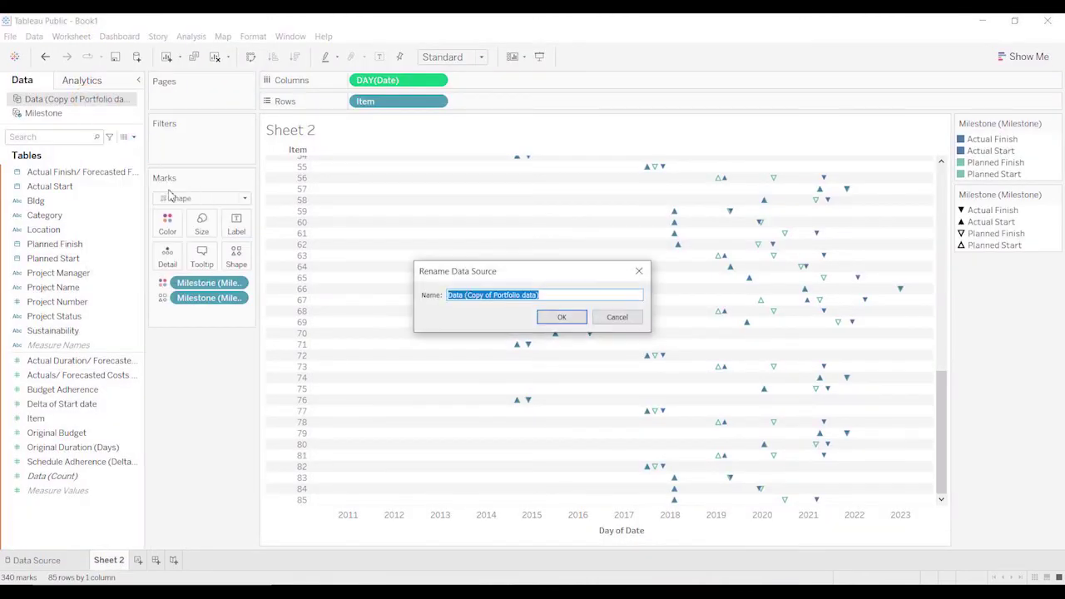
type("Project Detail")
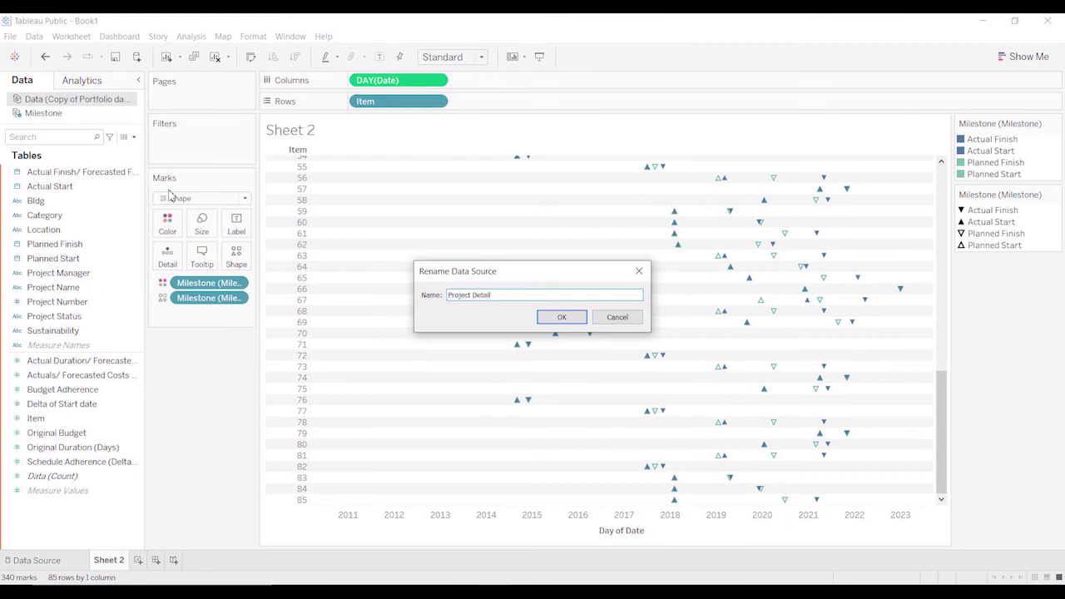
left_click(563, 316)
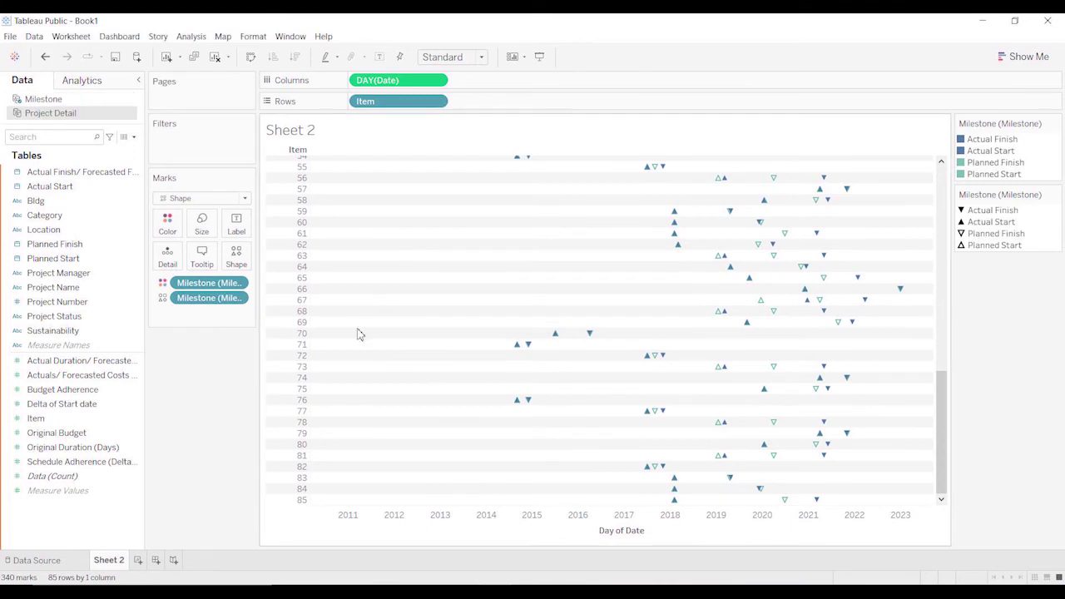
left_click(33, 37)
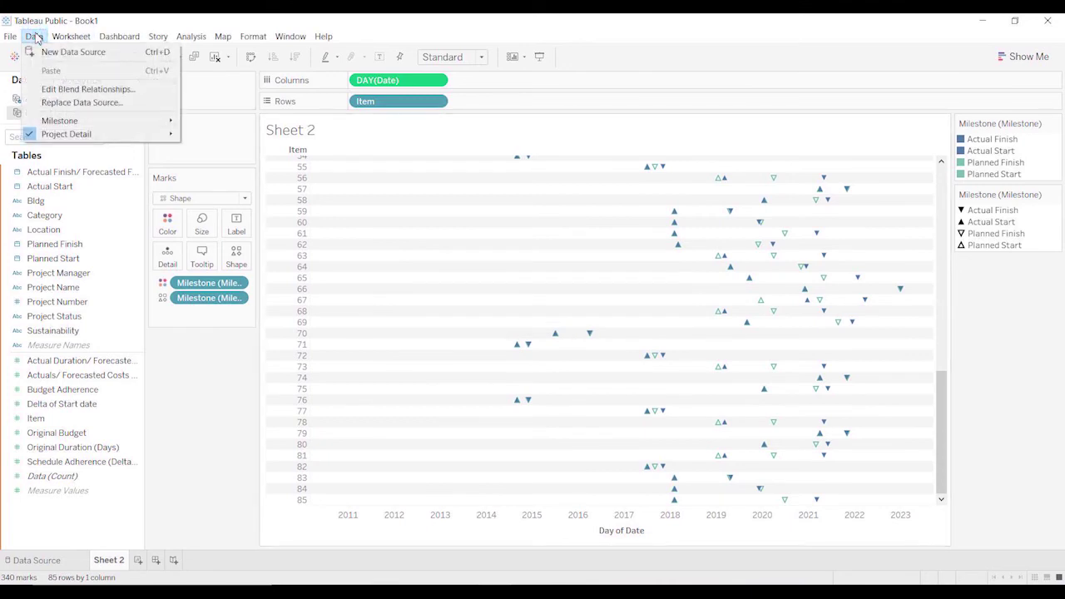
Review a custom Item blend mapping without saving it, then drag Planned Finish onto Planned Start
left_click(95, 91)
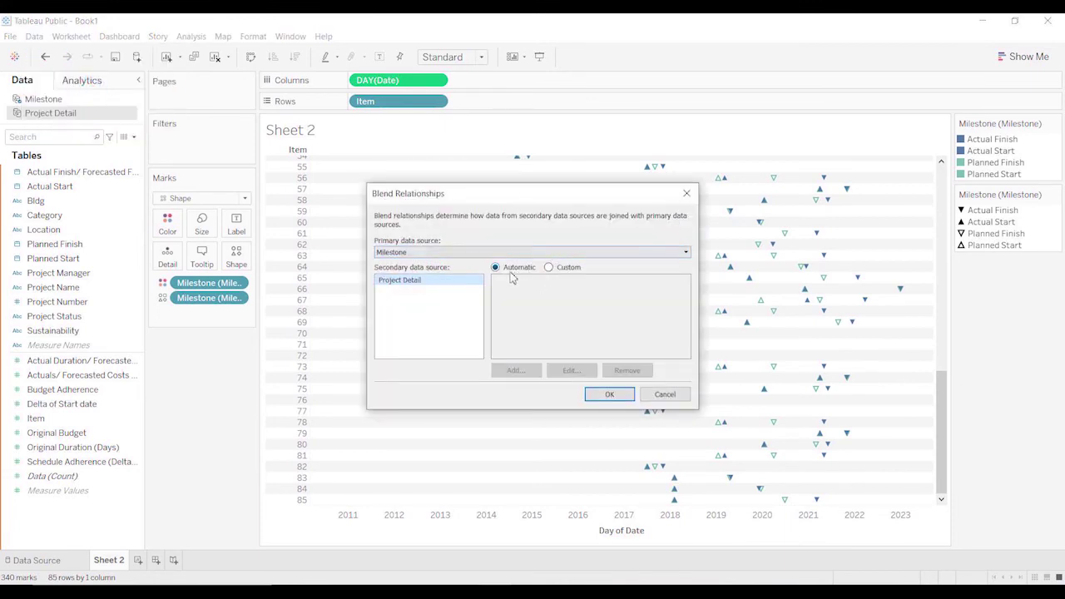
left_click(549, 267)
left_click(516, 370)
left_click(425, 243)
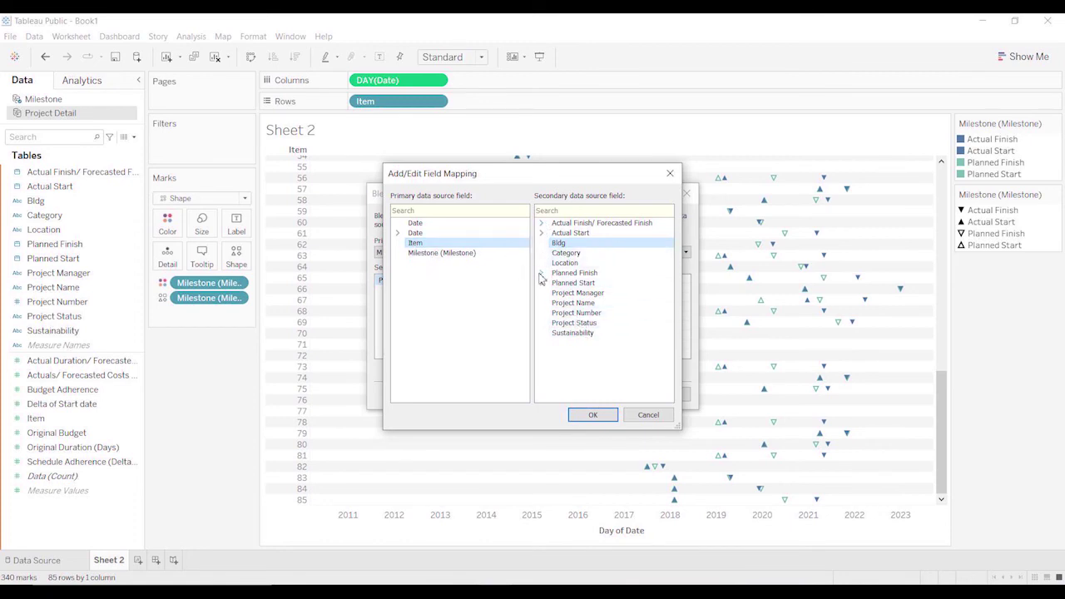
left_click(541, 223)
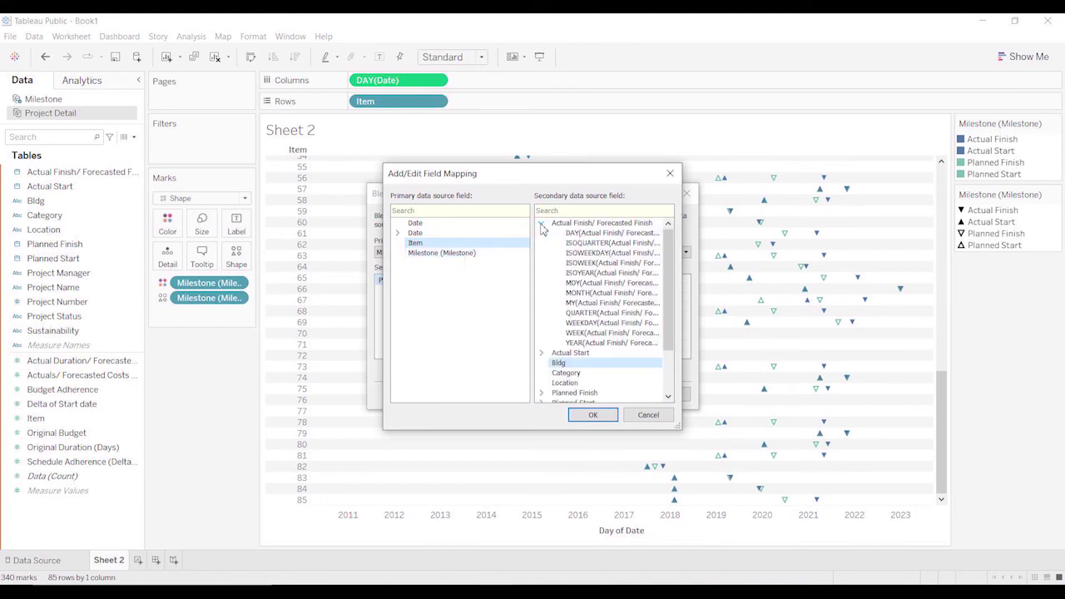
left_click(541, 223)
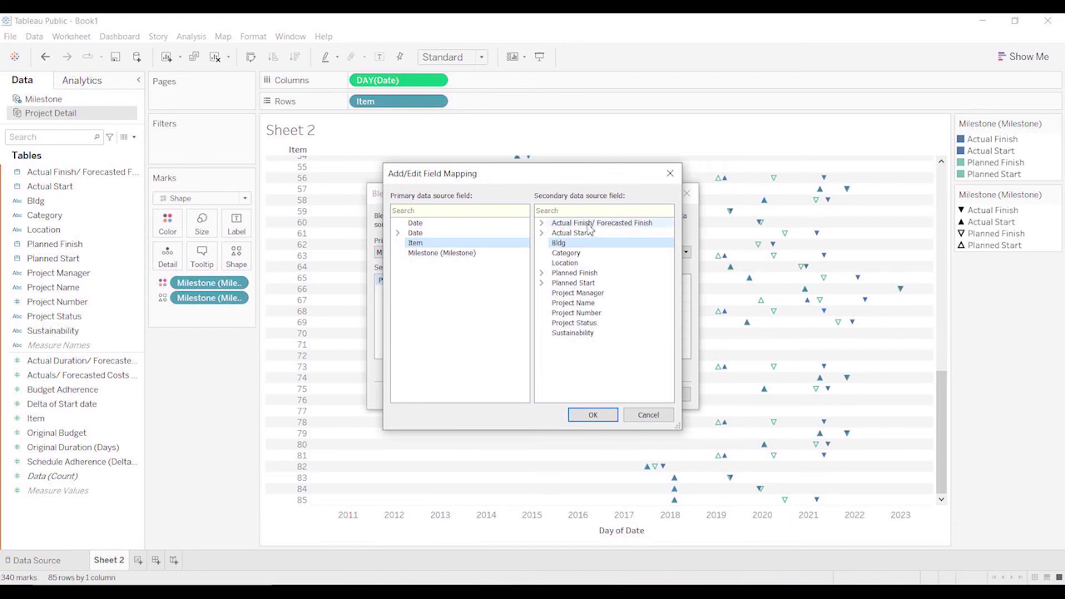
left_click(647, 415)
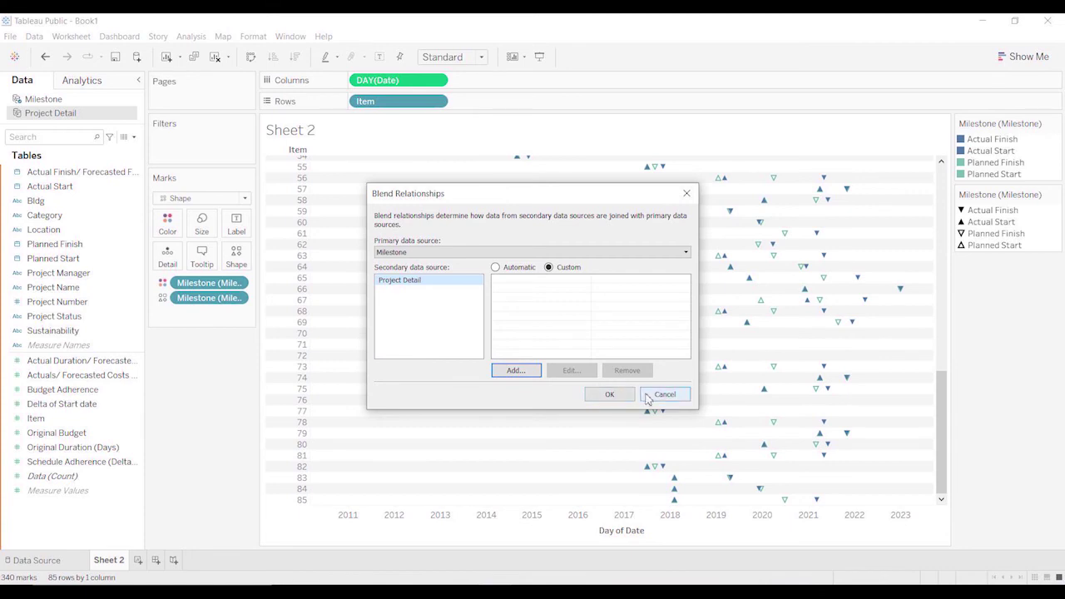
left_click(665, 394)
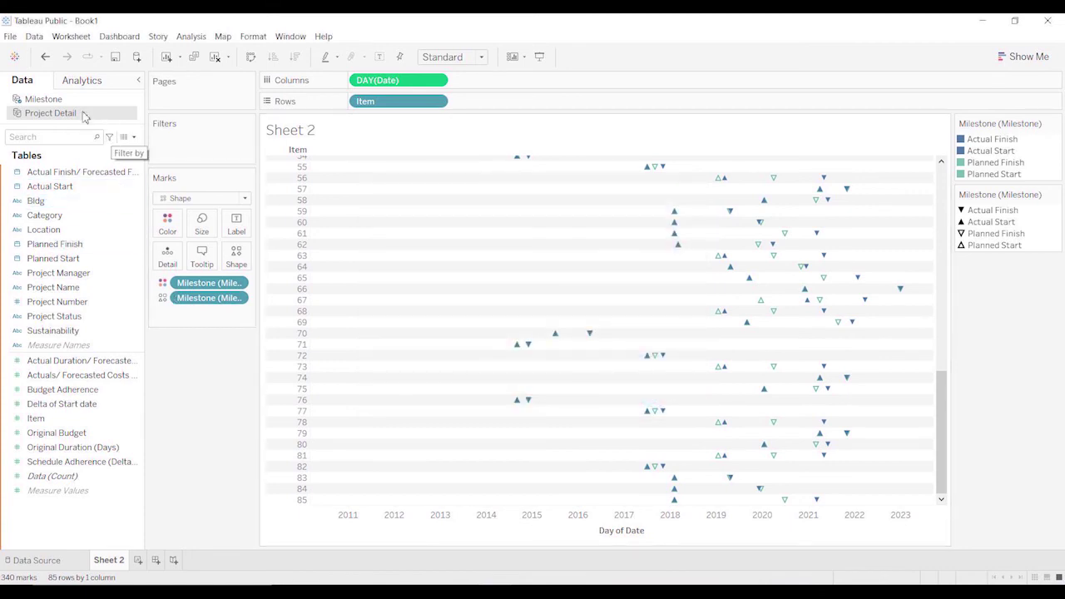
left_click_drag(109, 243, 116, 259)
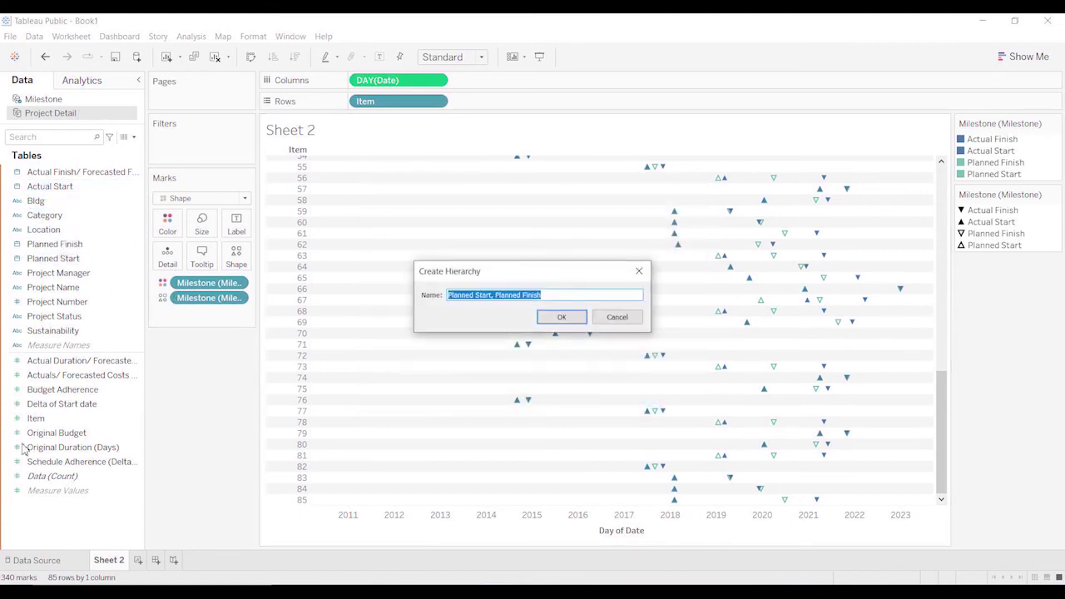
Cancel the hierarchy and convert Project Detail's Item field to a dimension
left_click(618, 317)
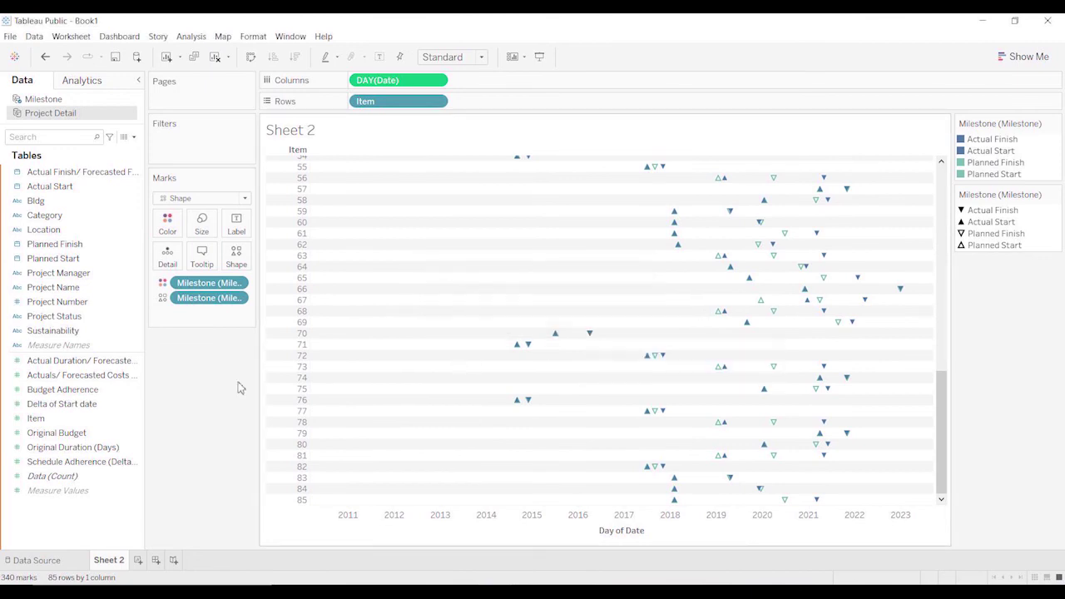
left_click(136, 418)
left_click(212, 308)
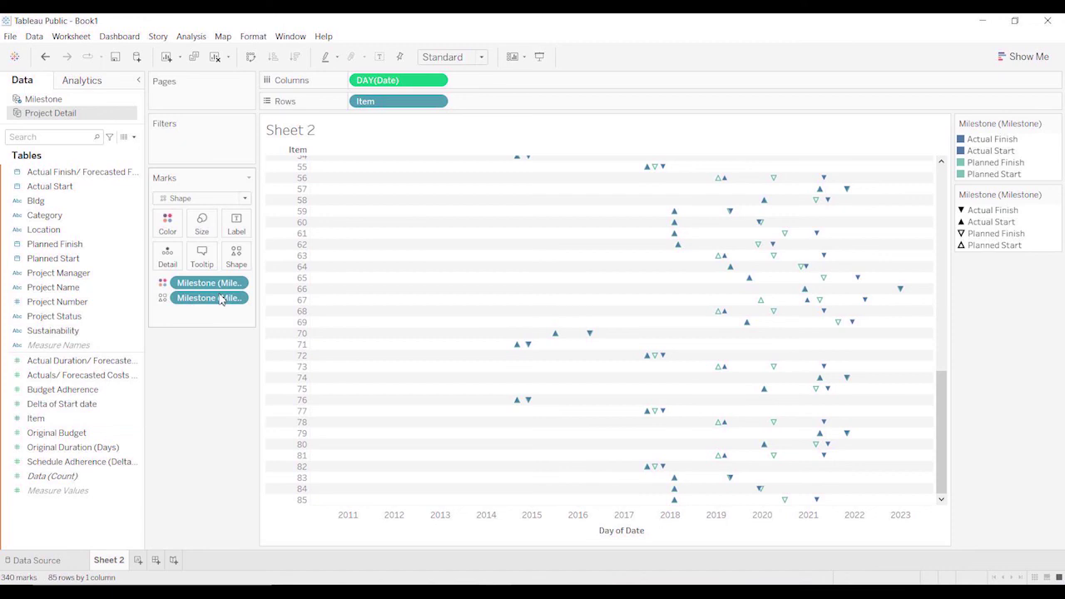
left_click(137, 417)
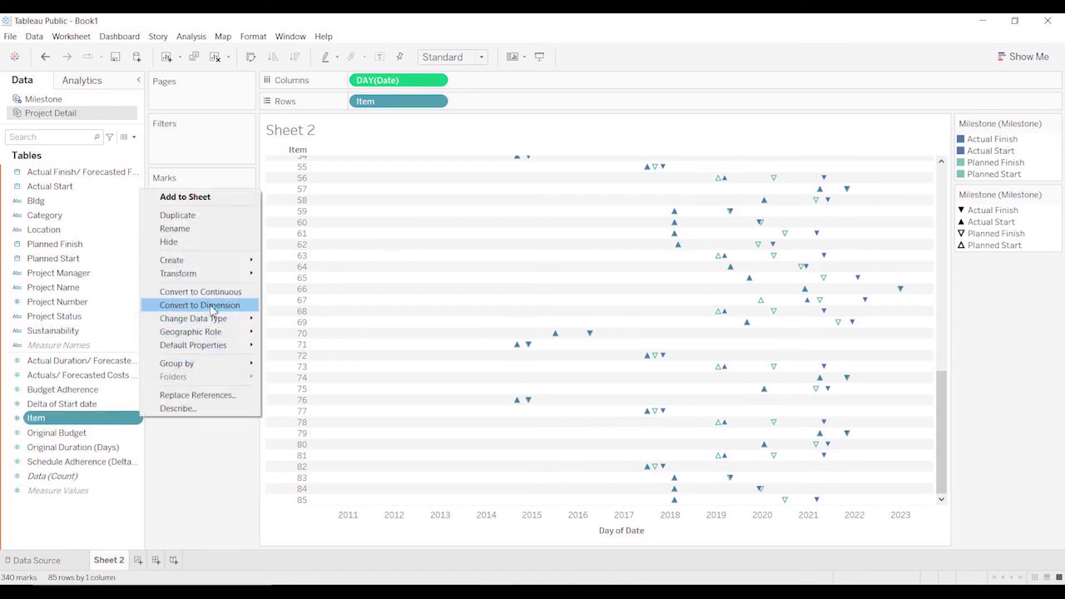
left_click(199, 305)
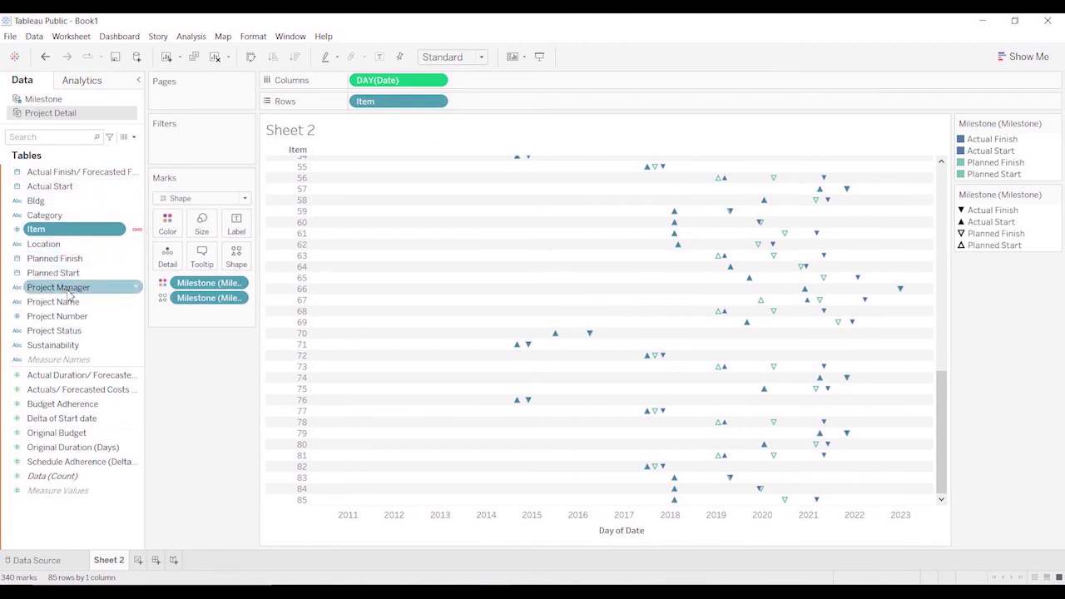
Put Project Name on Rows after Item and narrow the Project Name column
left_click_drag(70, 301, 492, 109)
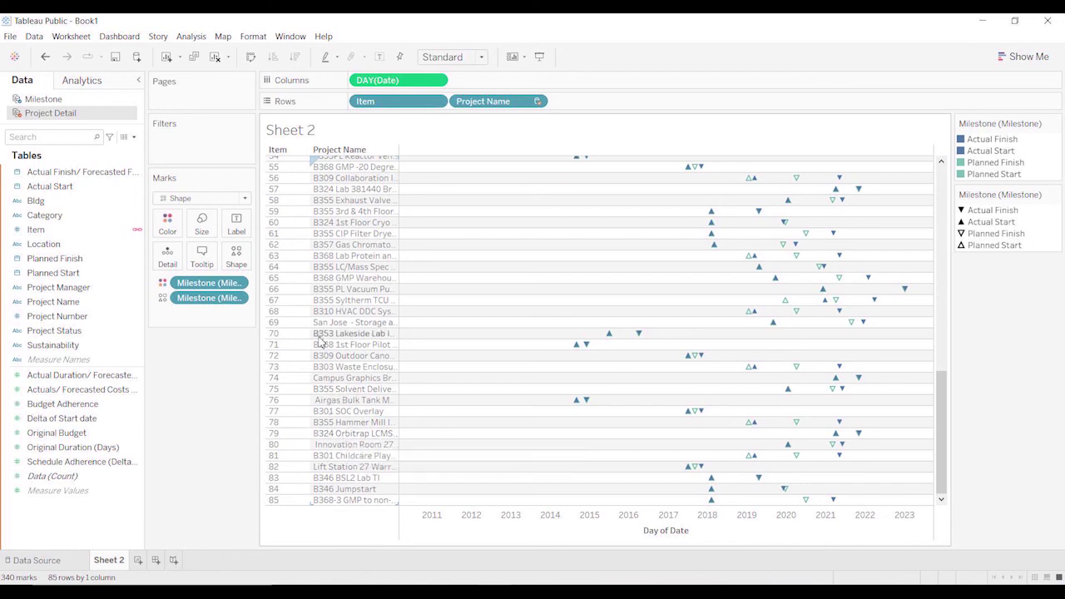
left_click_drag(309, 334, 291, 335)
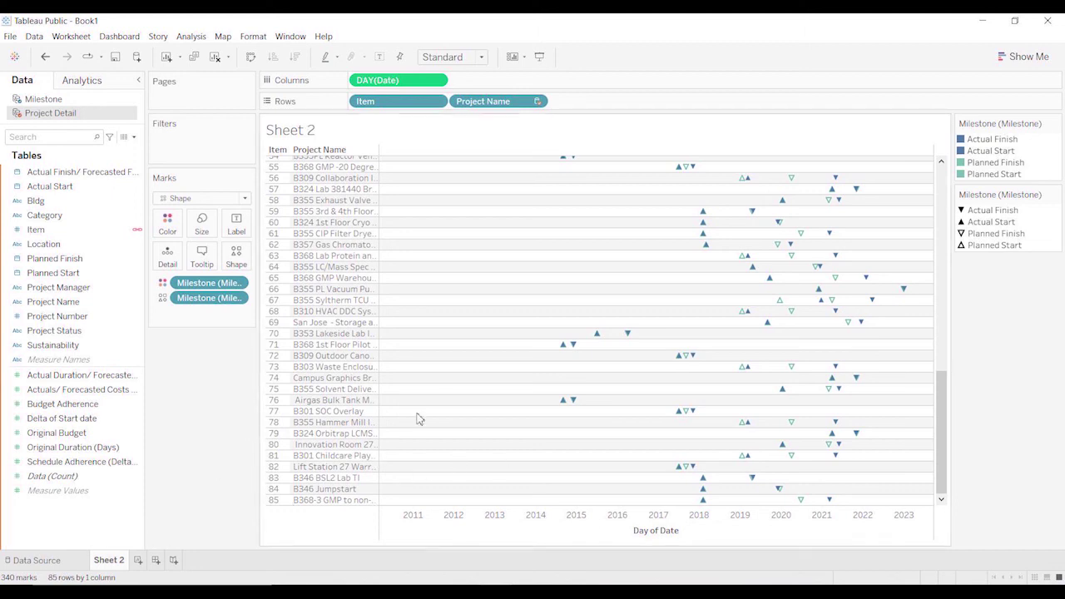
left_click(940, 422)
Scroll the timeline to the top to show items 1 to 31
left_click_drag(940, 423, 694, 158)
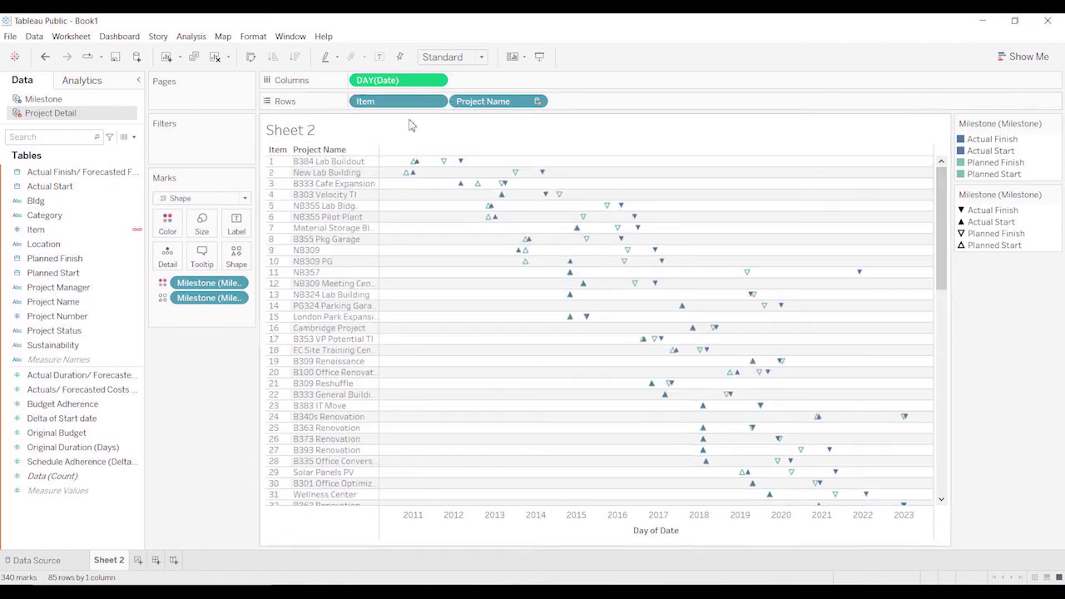